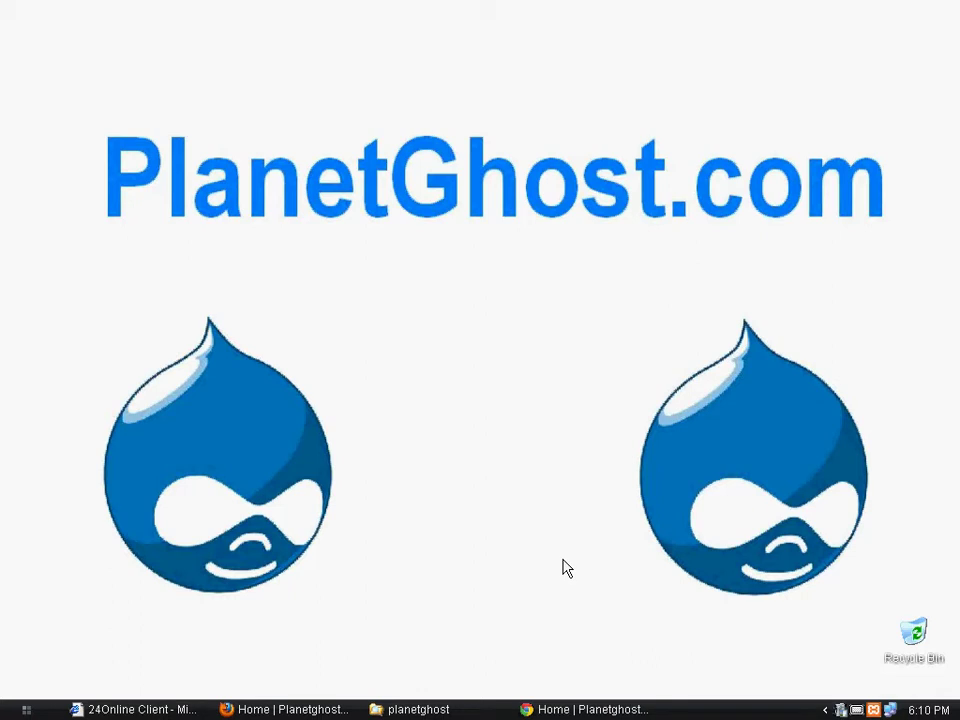
Step: Run a 'Led zepplin' Node: Title search on the Serach page, return home, then reopen Serach
click(292, 709)
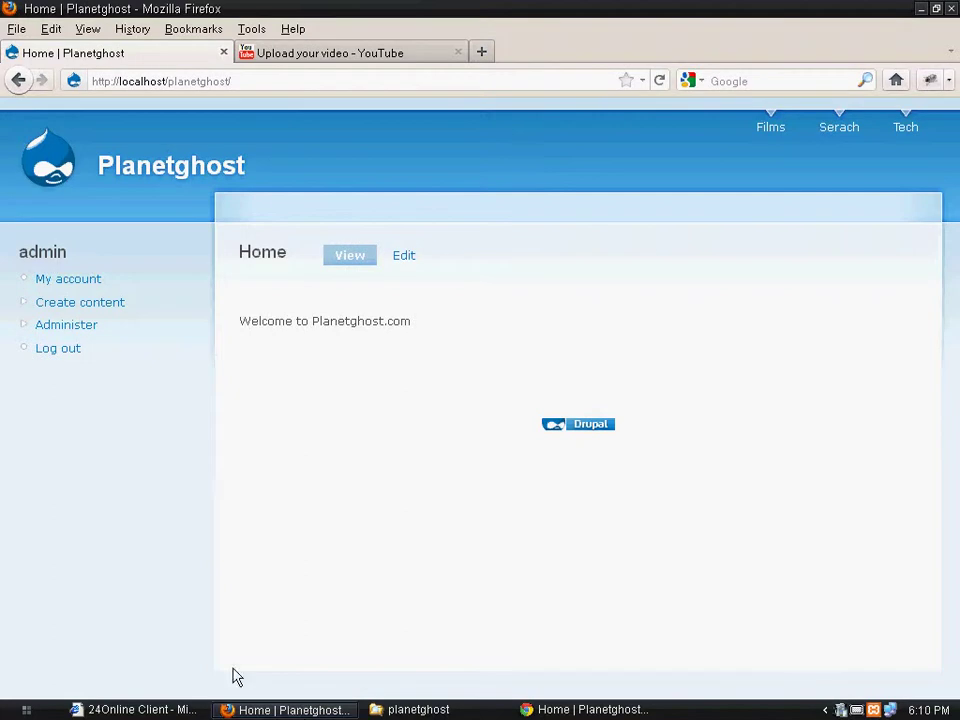
click(848, 131)
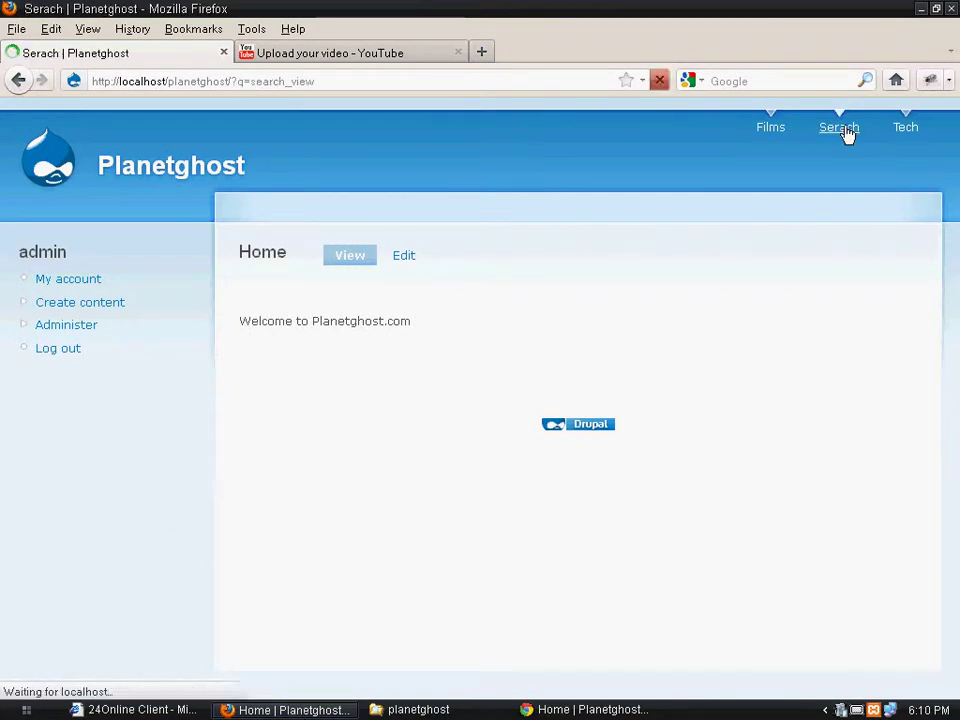
double_click(369, 301)
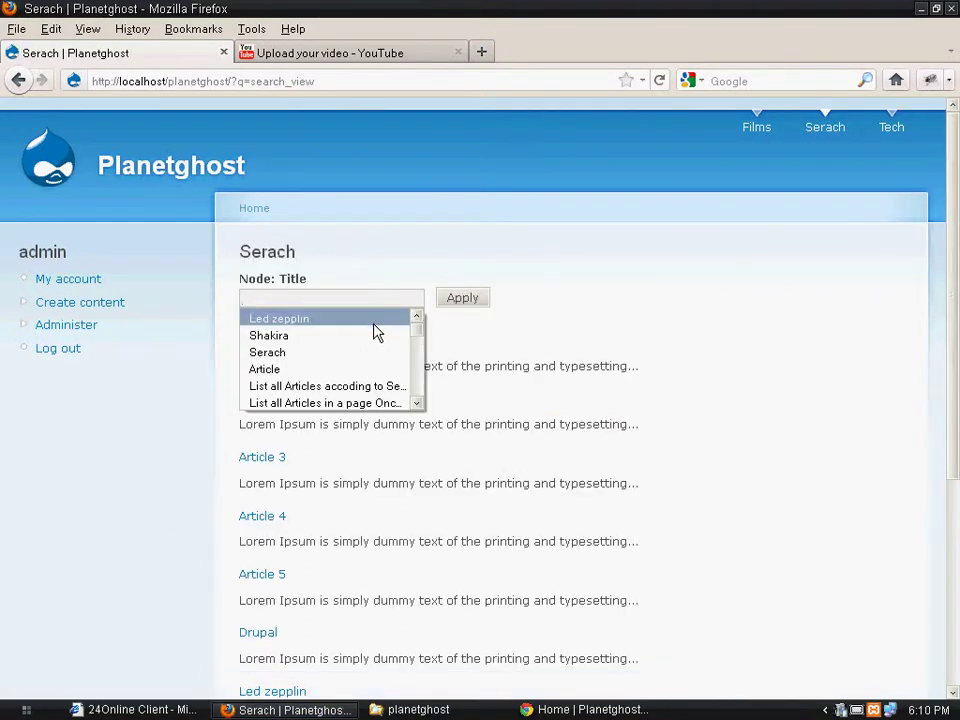
click(373, 318)
click(464, 302)
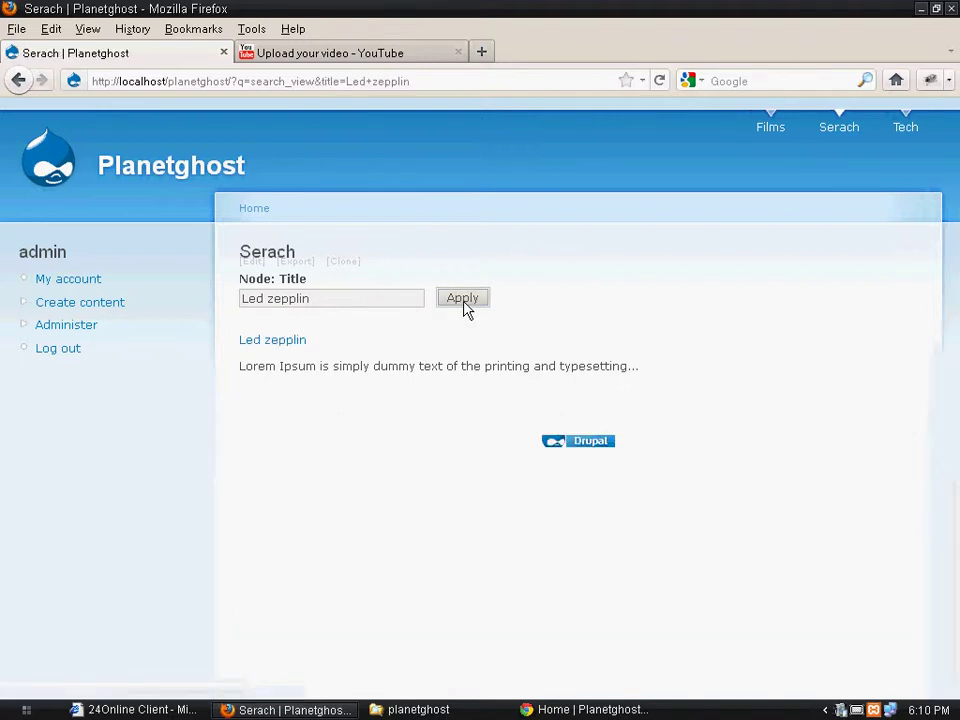
click(108, 167)
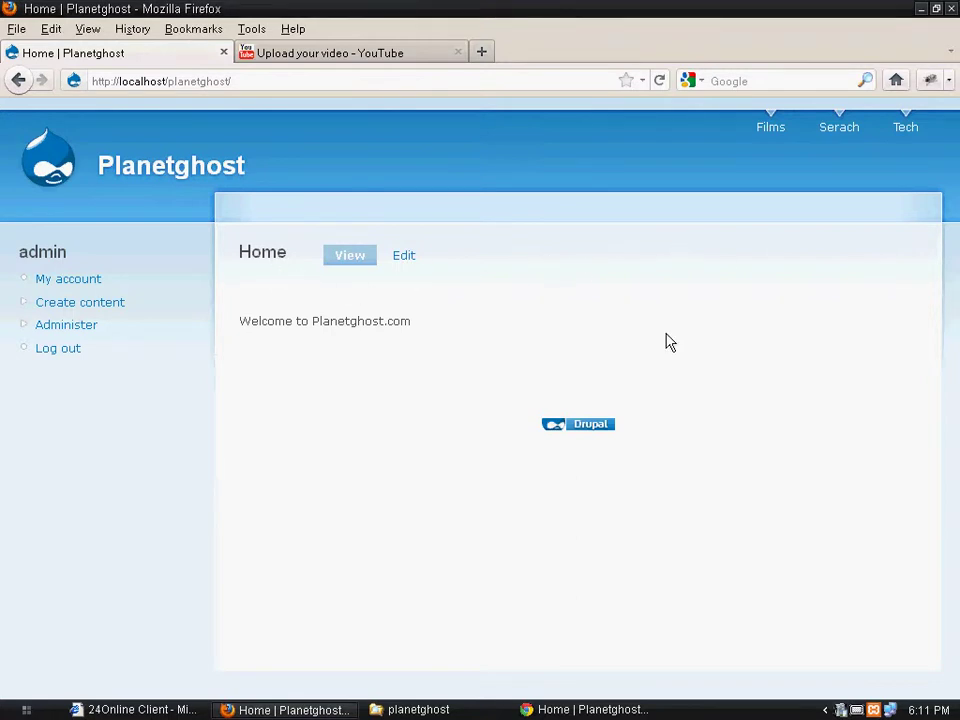
click(849, 134)
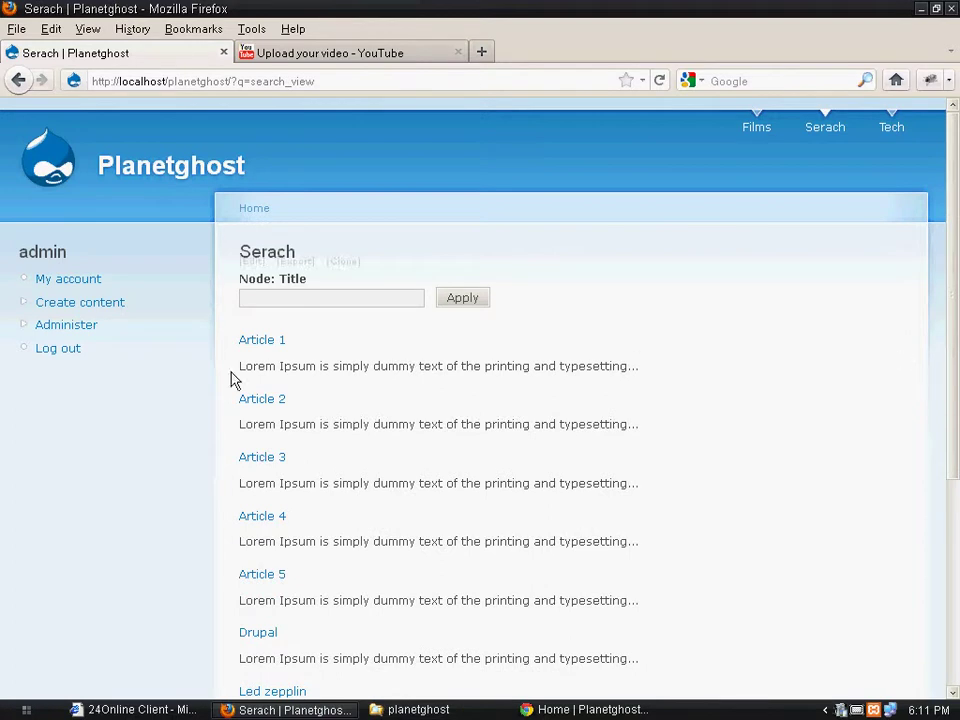
Step: Go to Administer > Site building > Views and open the Search view in the editor
click(75, 332)
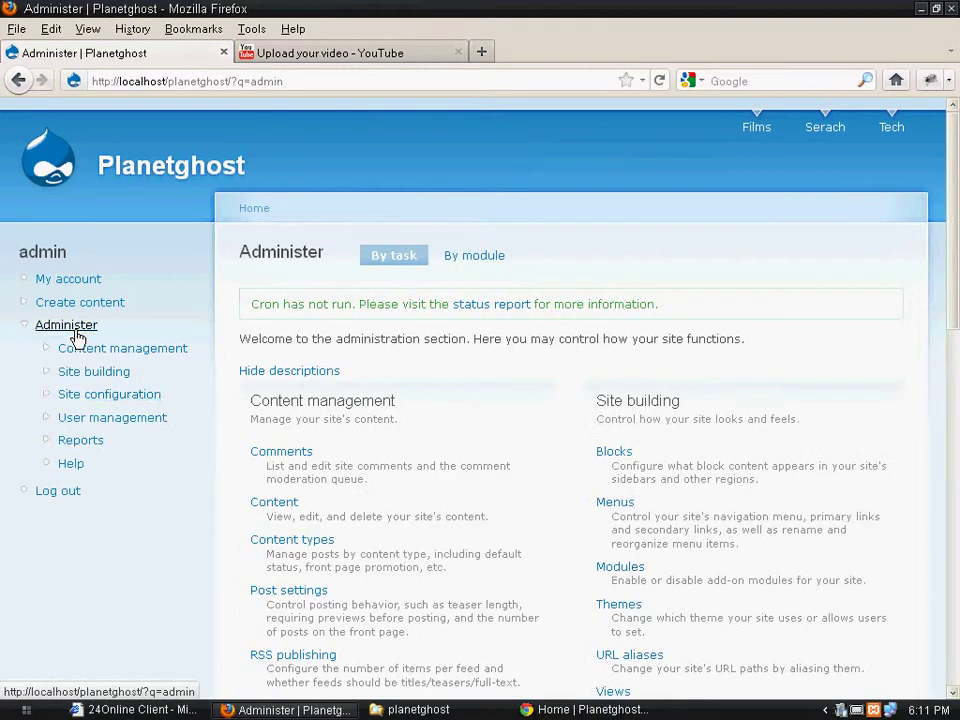
scroll(631, 424, down, 5)
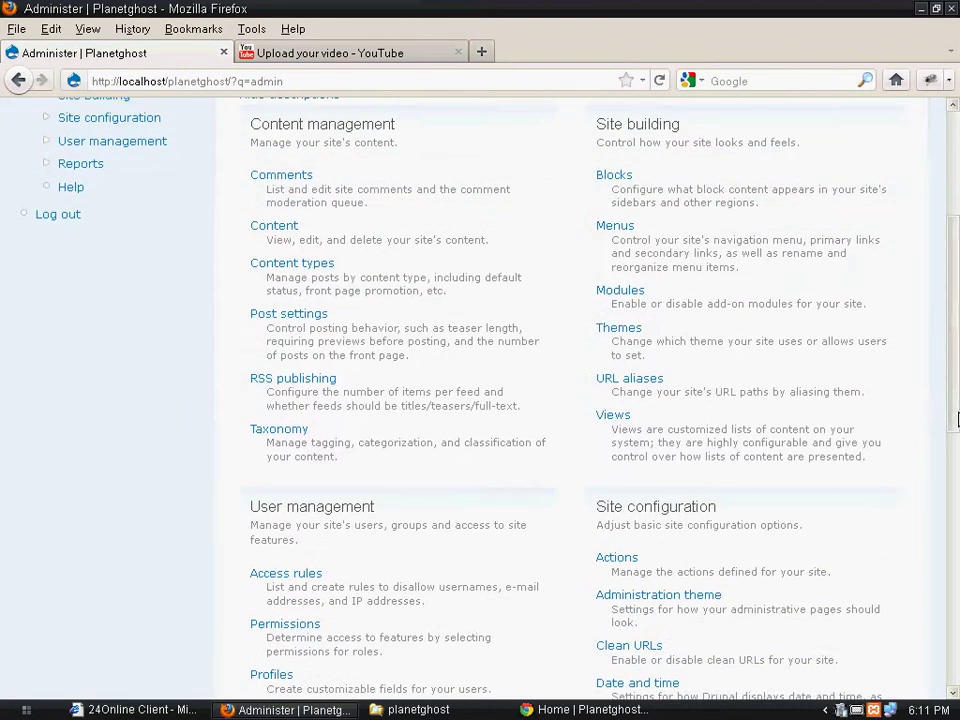
click(613, 418)
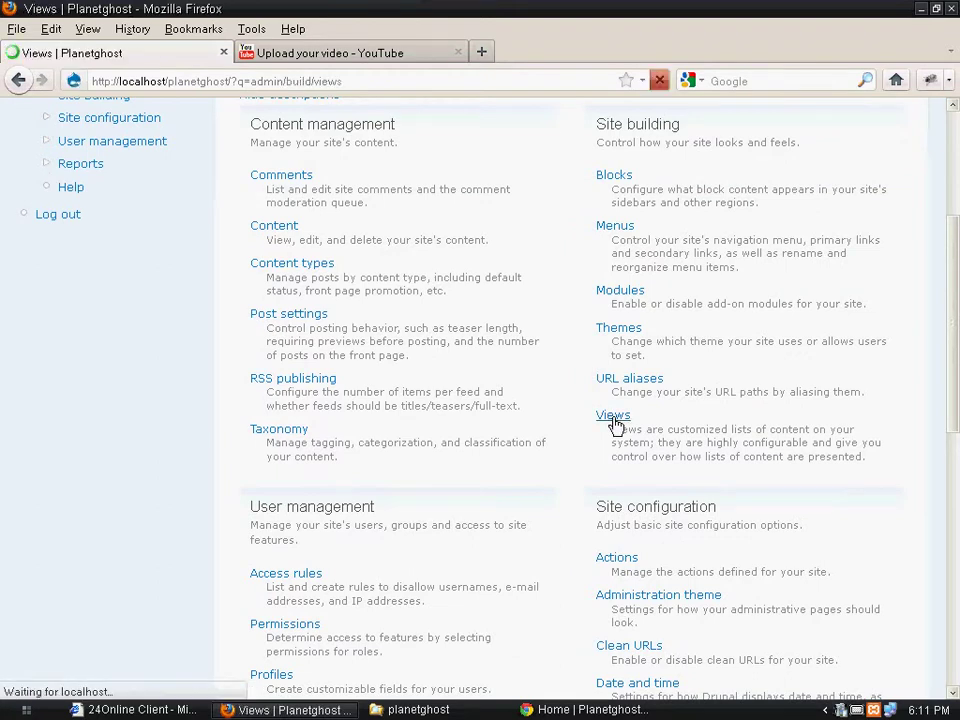
scroll(957, 257, down, 1)
scroll(957, 257, up, 1)
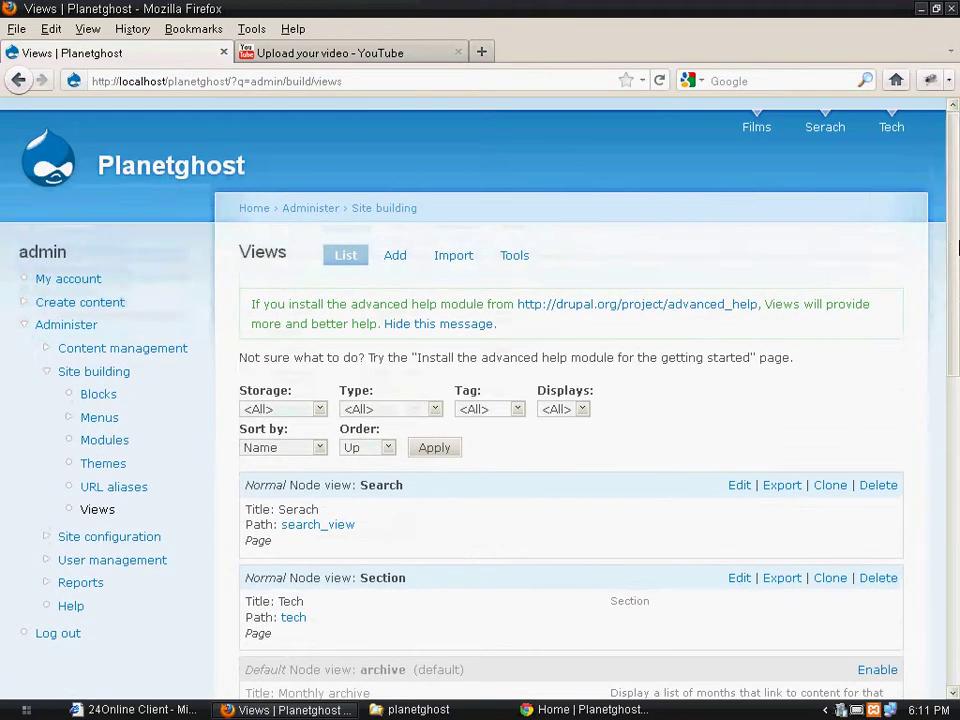
scroll(955, 372, down, 4)
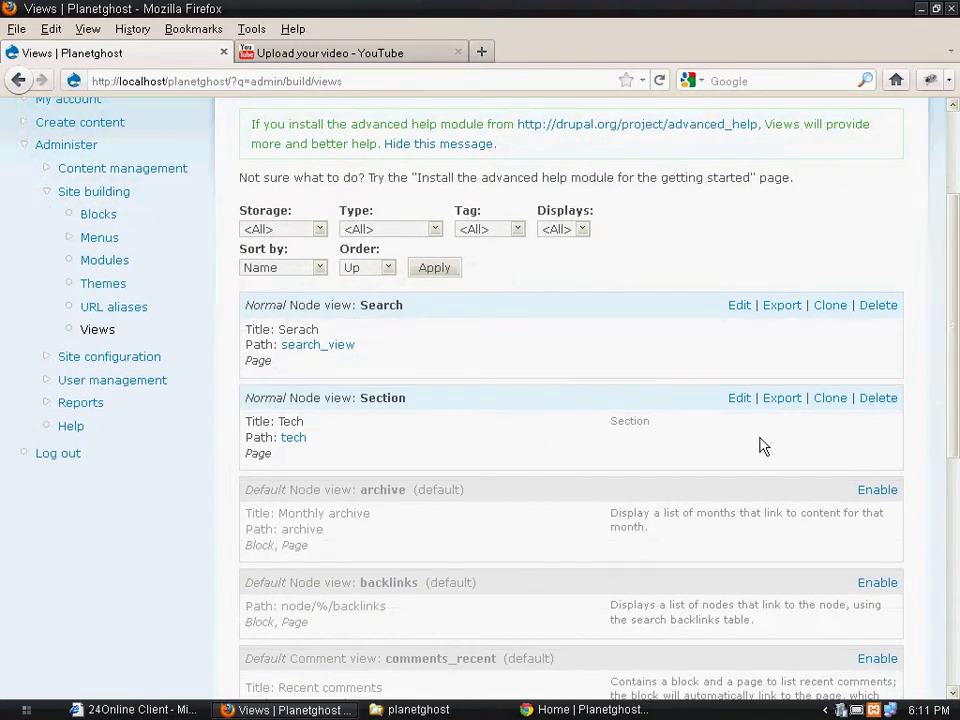
click(739, 400)
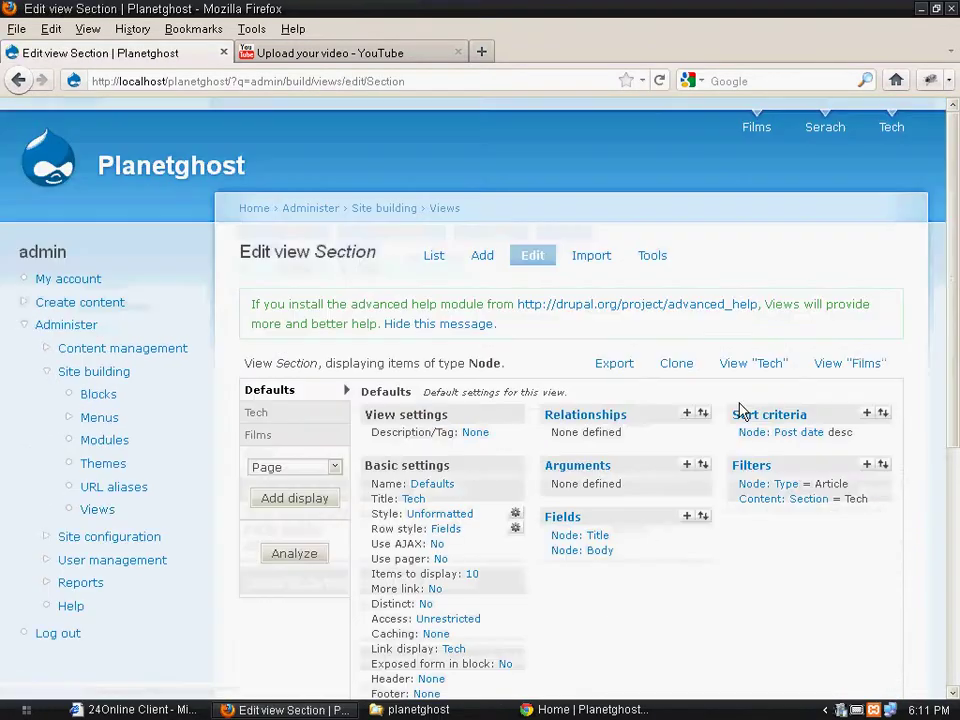
click(18, 81)
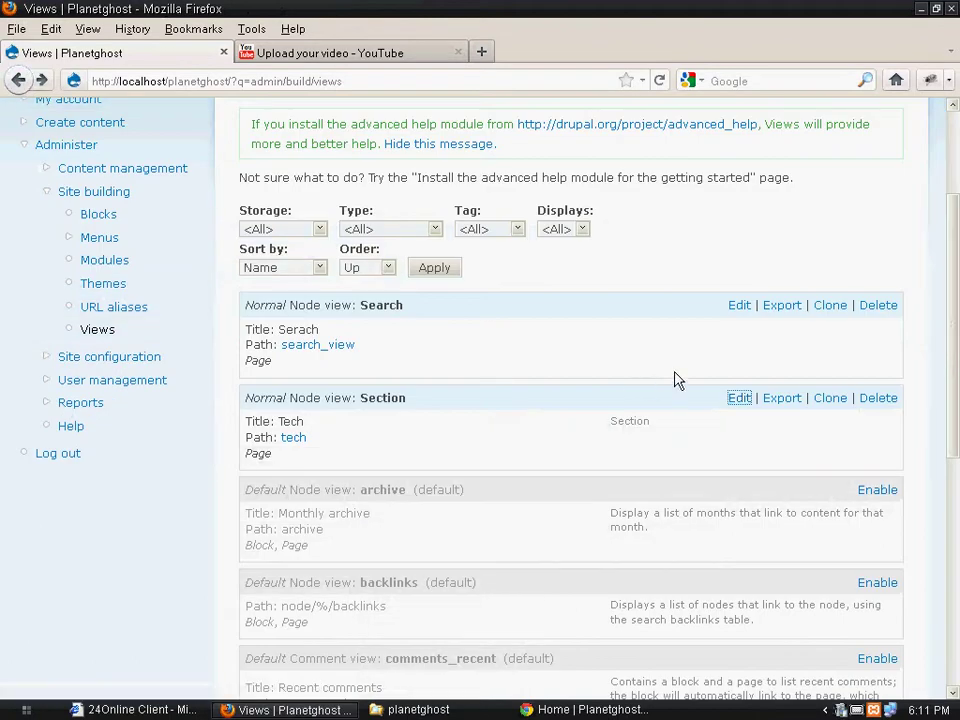
click(738, 306)
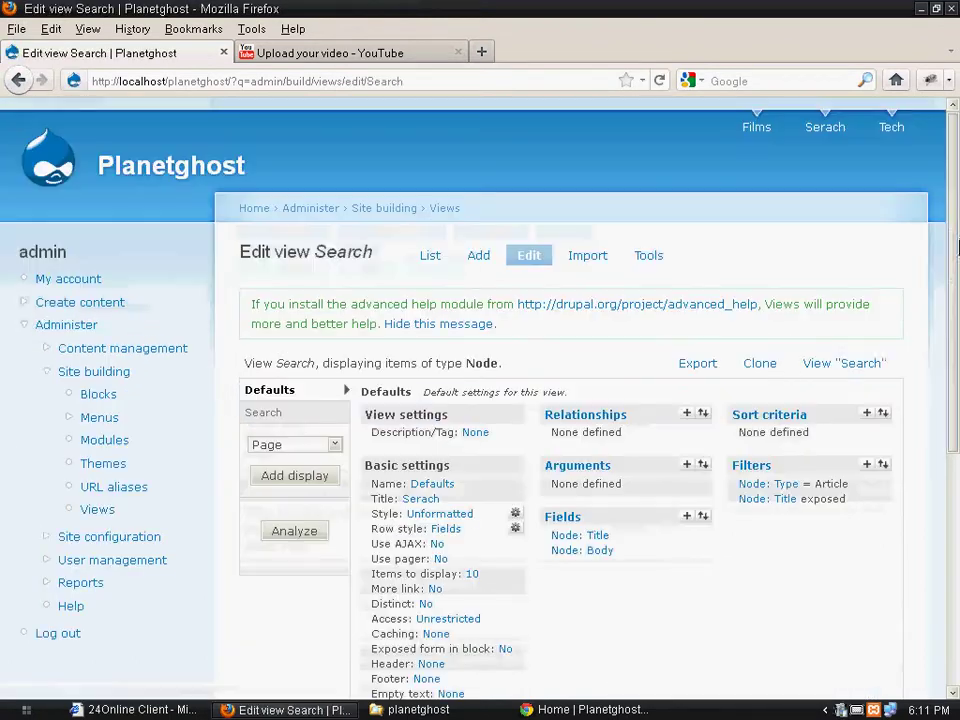
Step: From the Search display tab, add a new Page display to the Search view
scroll(957, 315, down, 2)
scroll(957, 315, down, 1)
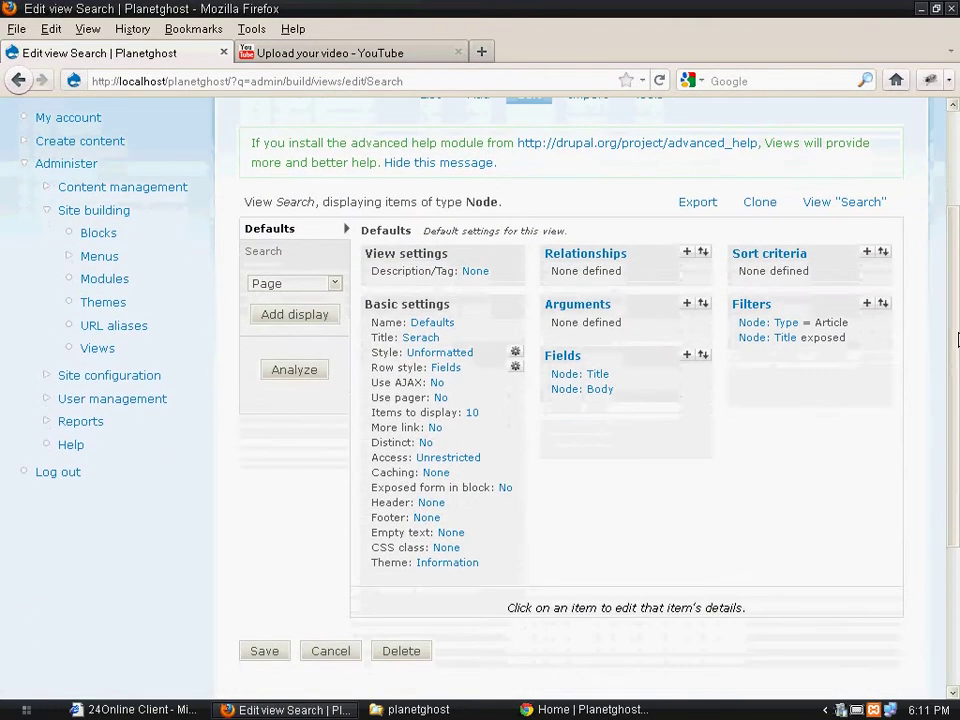
click(256, 254)
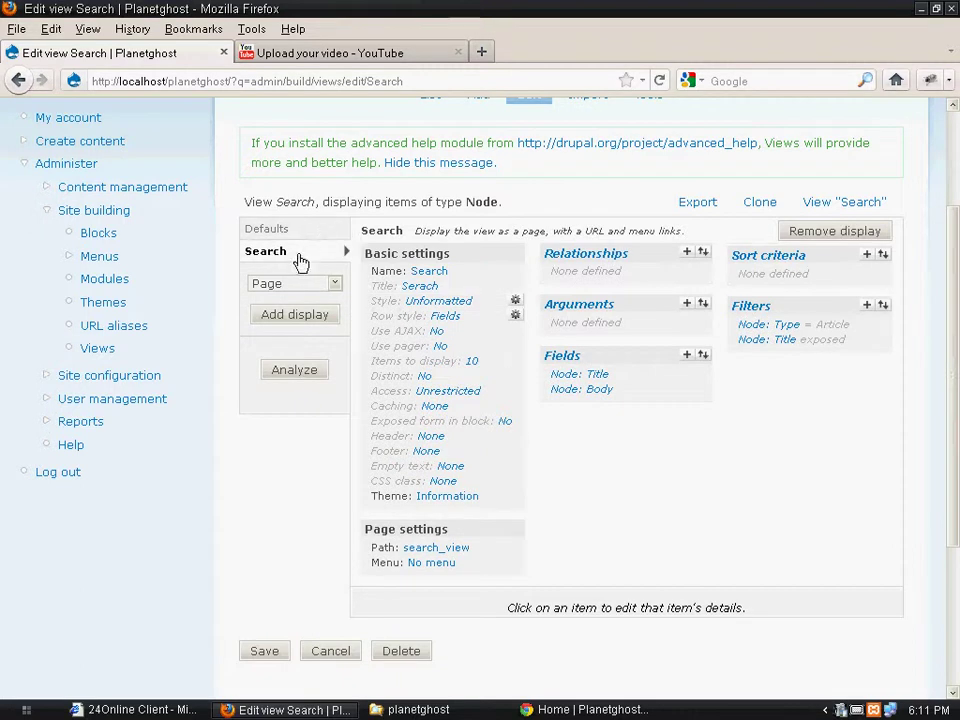
click(294, 315)
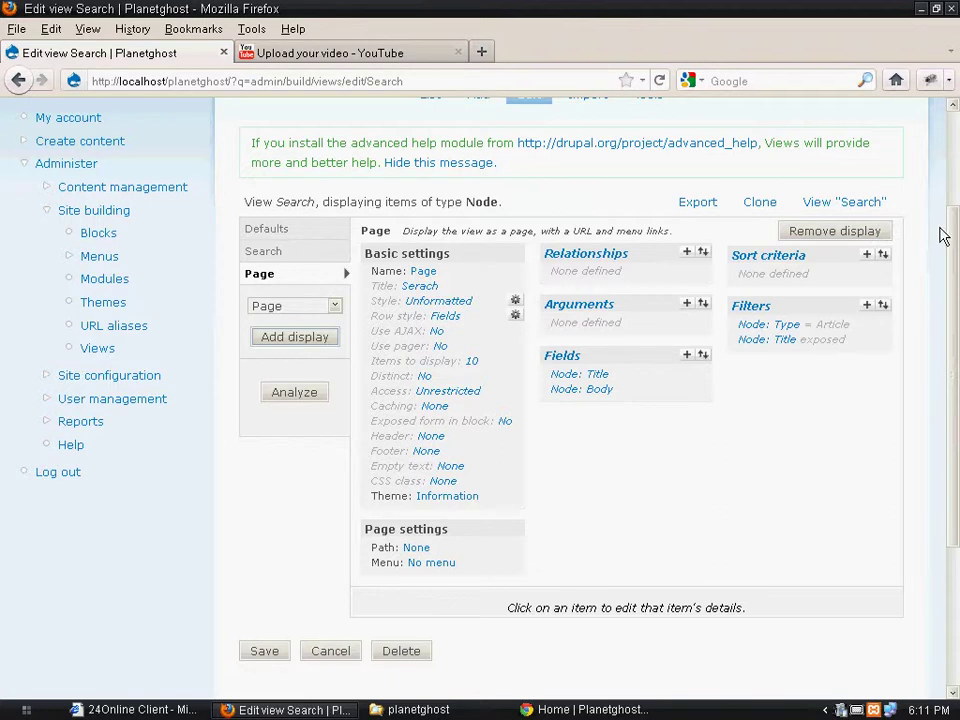
scroll(955, 267, down, 1)
scroll(950, 275, down, 1)
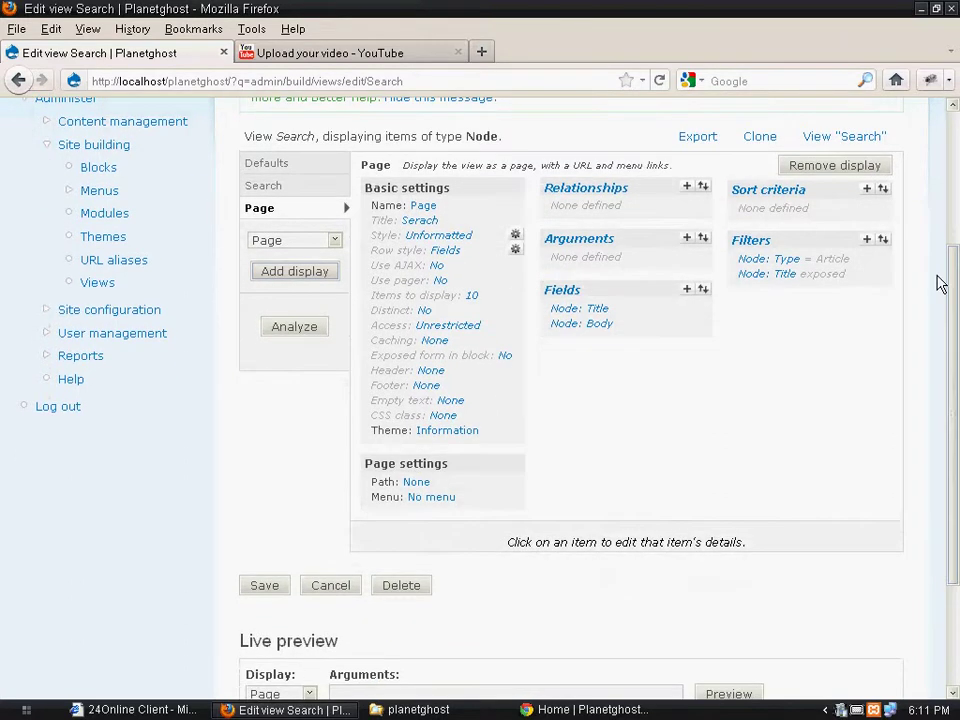
Step: Override the Page display's 'Exposed form in block' setting and set it to Yes
click(504, 363)
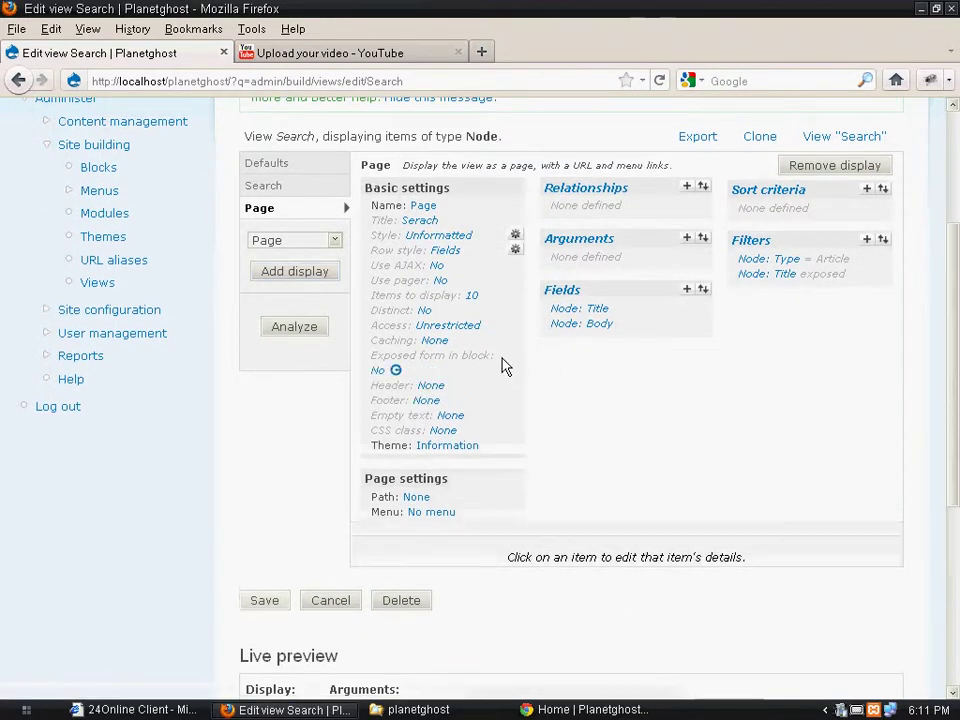
scroll(956, 400, down, 3)
scroll(956, 405, down, 1)
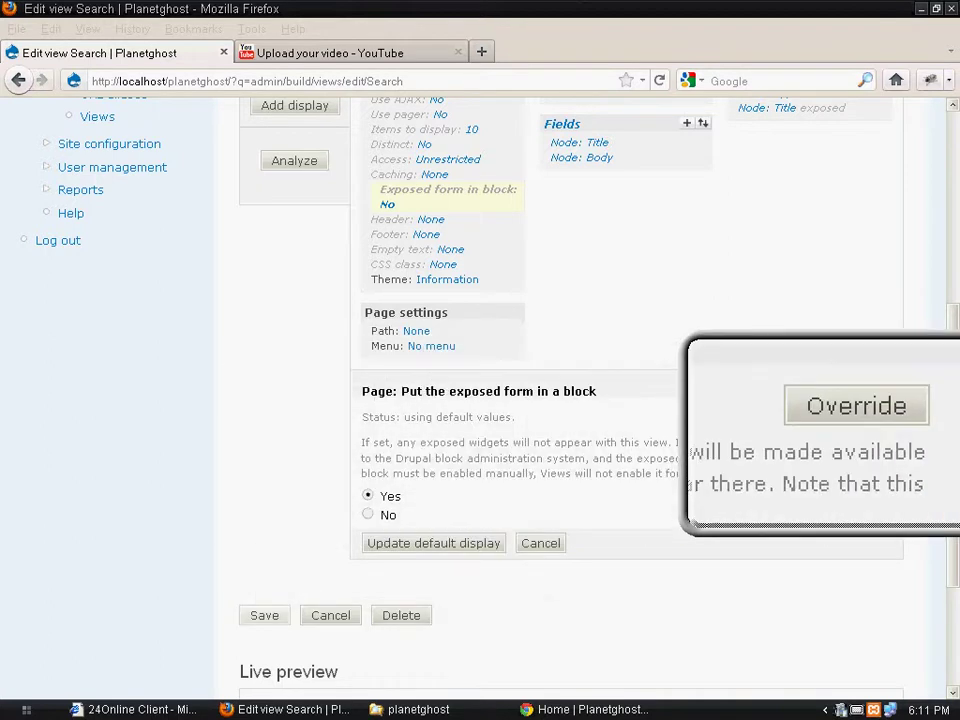
click(840, 425)
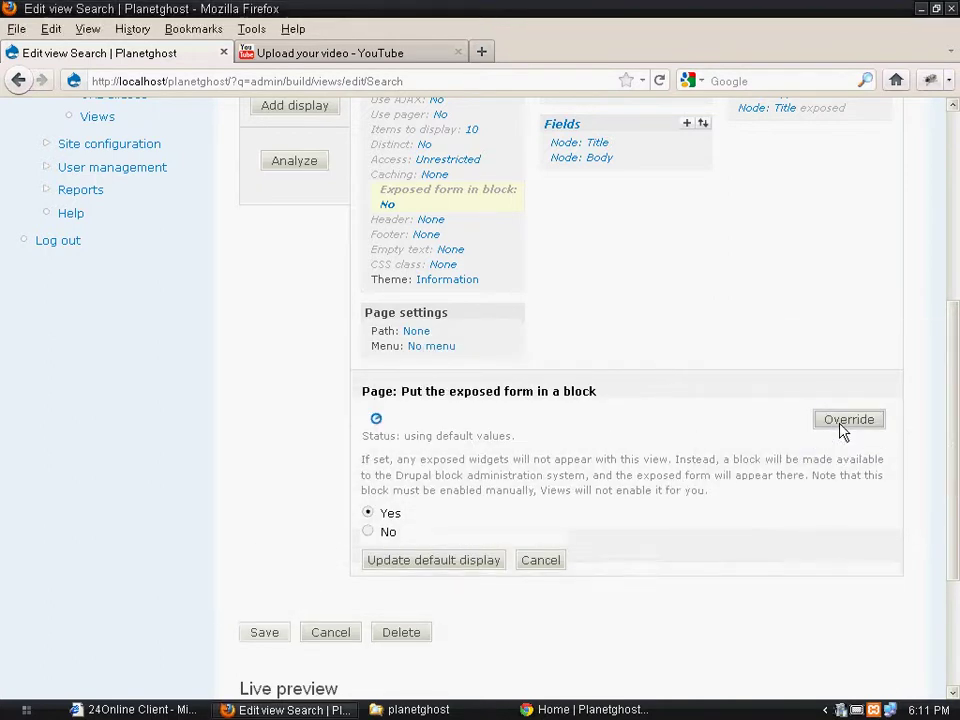
drag(949, 503, 920, 415)
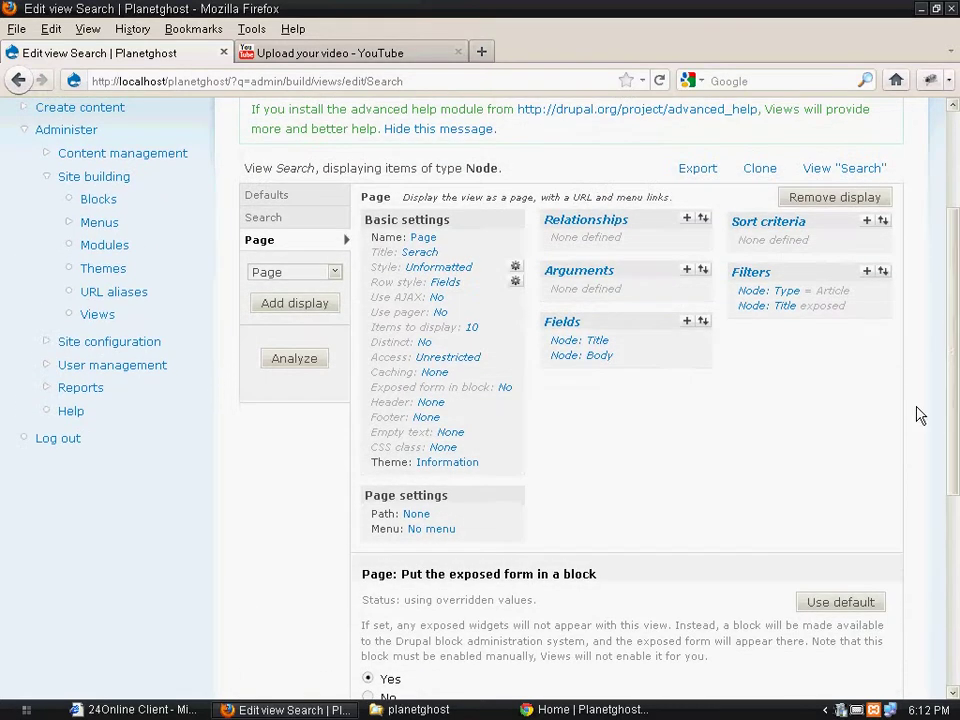
click(279, 221)
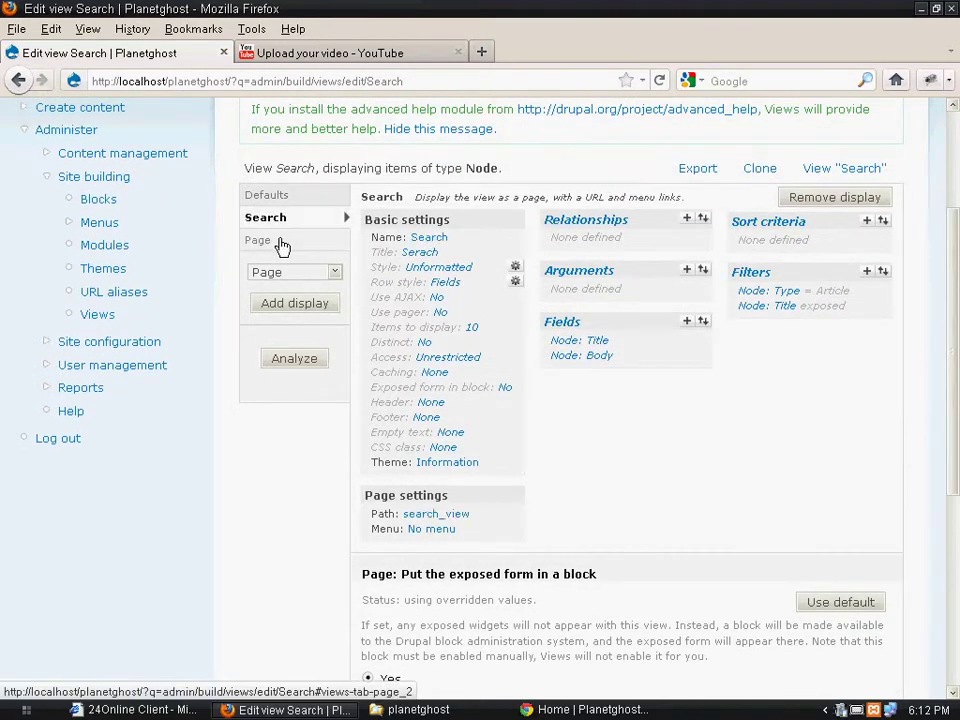
click(280, 243)
click(282, 222)
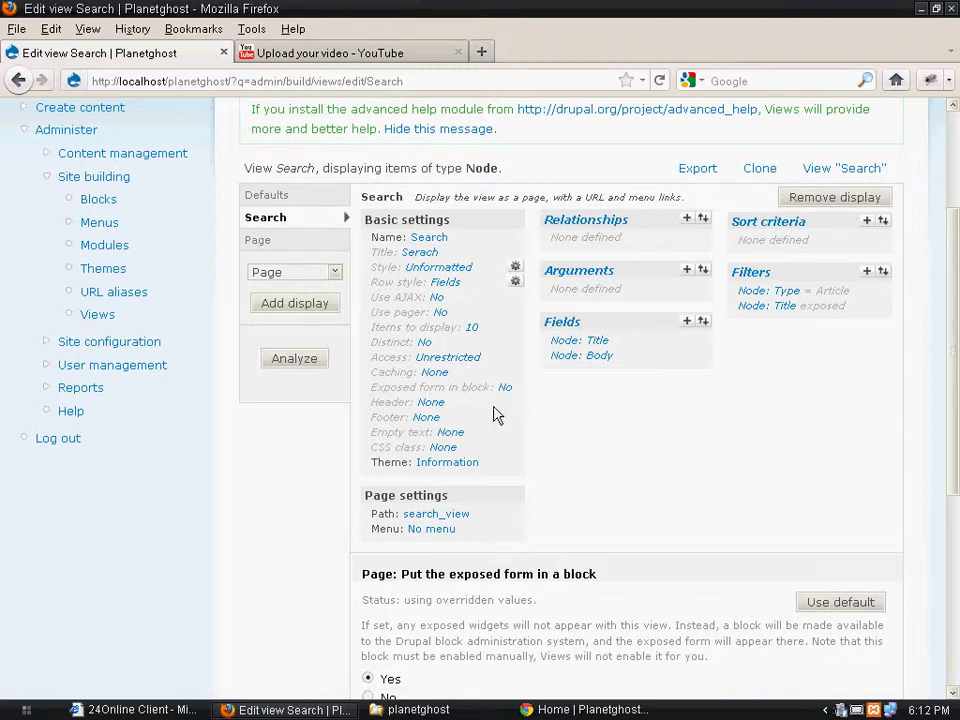
click(274, 243)
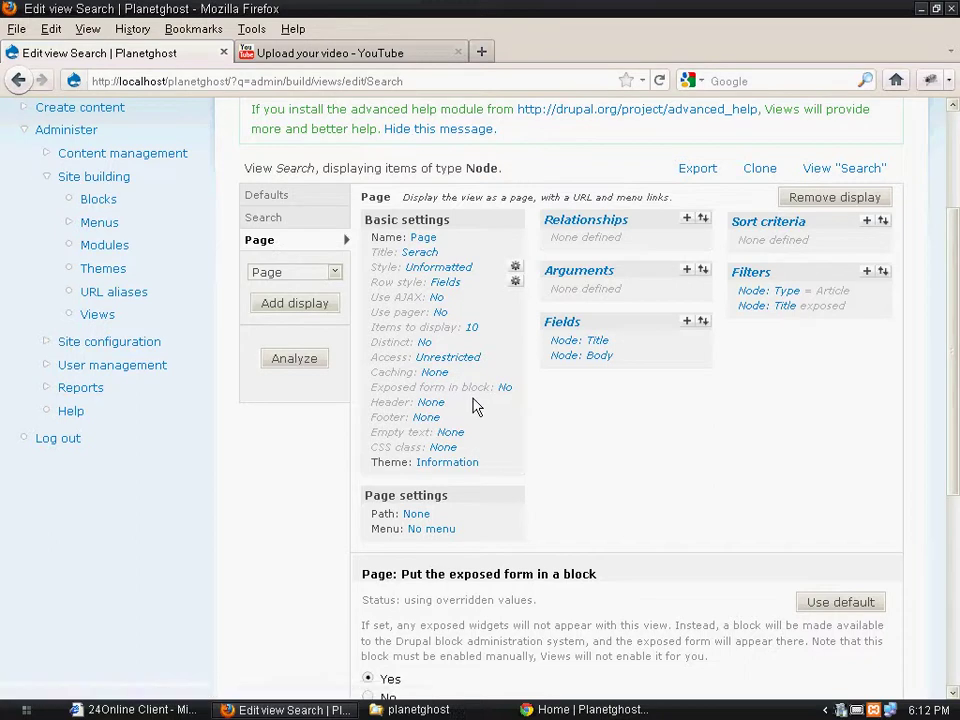
drag(945, 431, 953, 515)
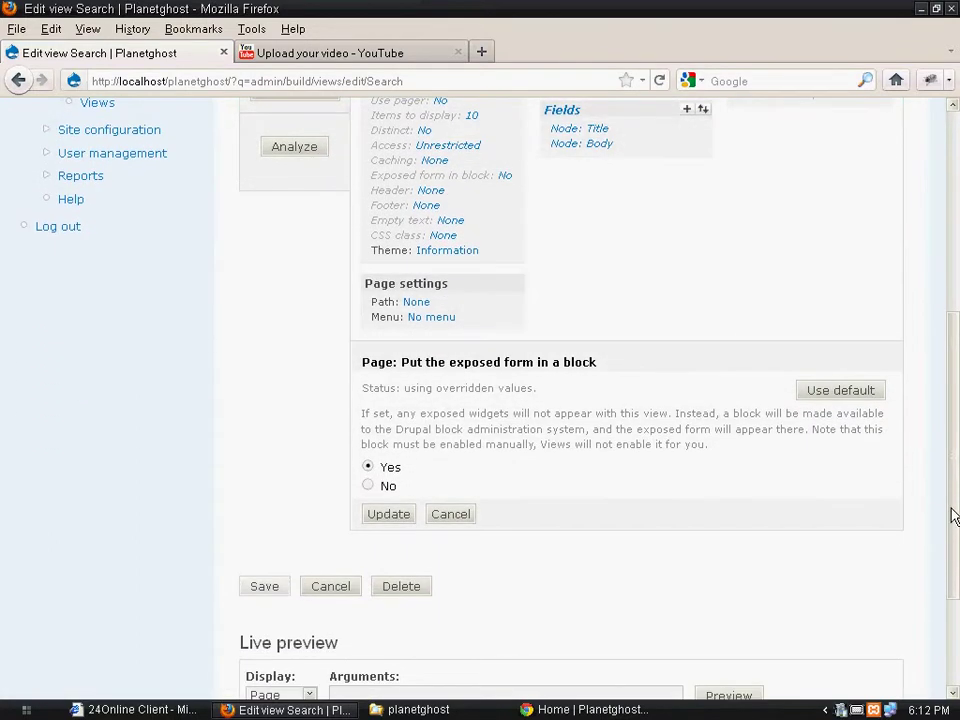
click(389, 518)
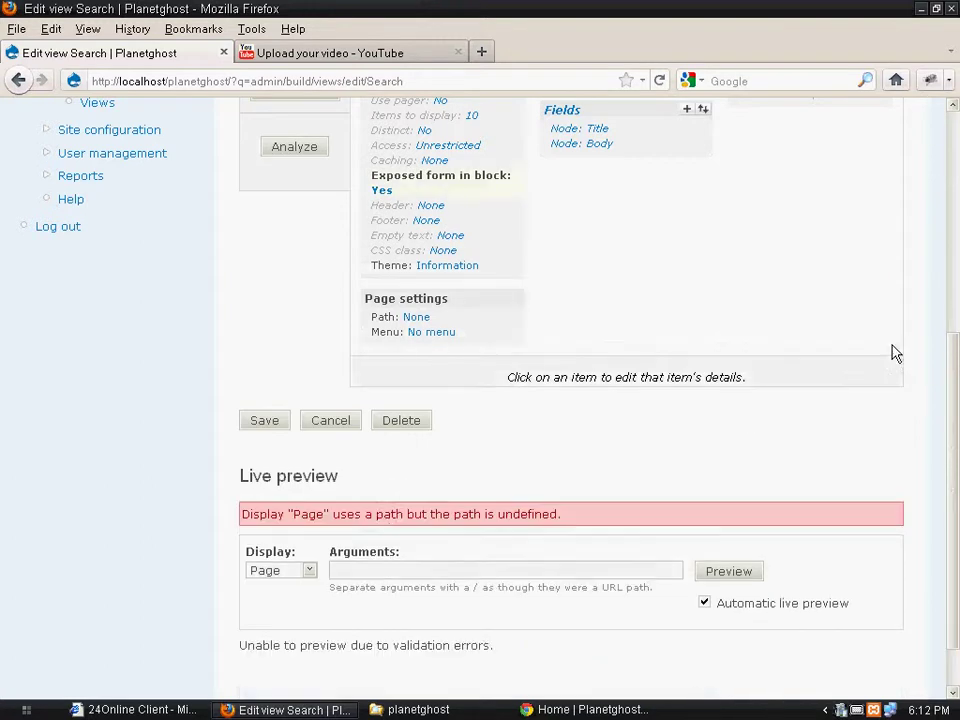
Step: Save the Search view and review the Page and Search display settings
drag(956, 369, 958, 270)
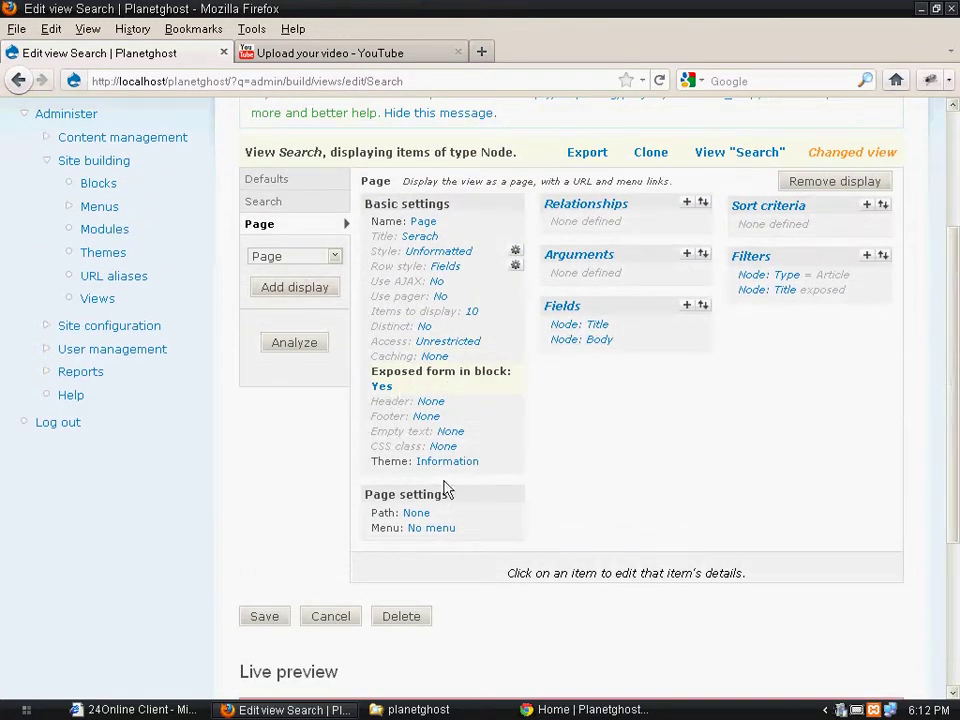
click(265, 618)
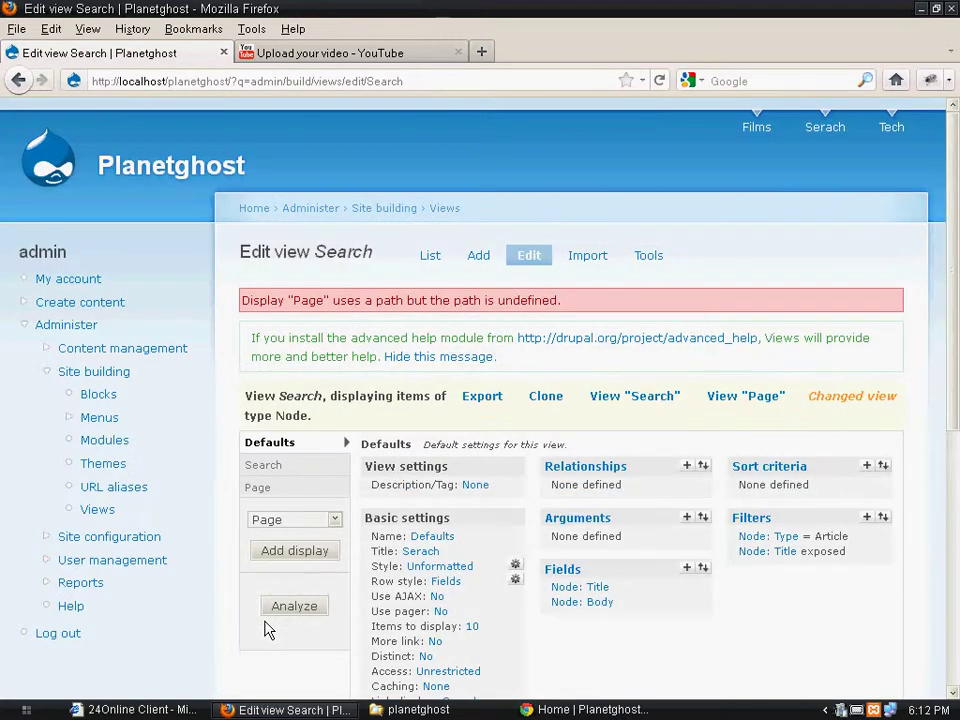
scroll(957, 369, down, 4)
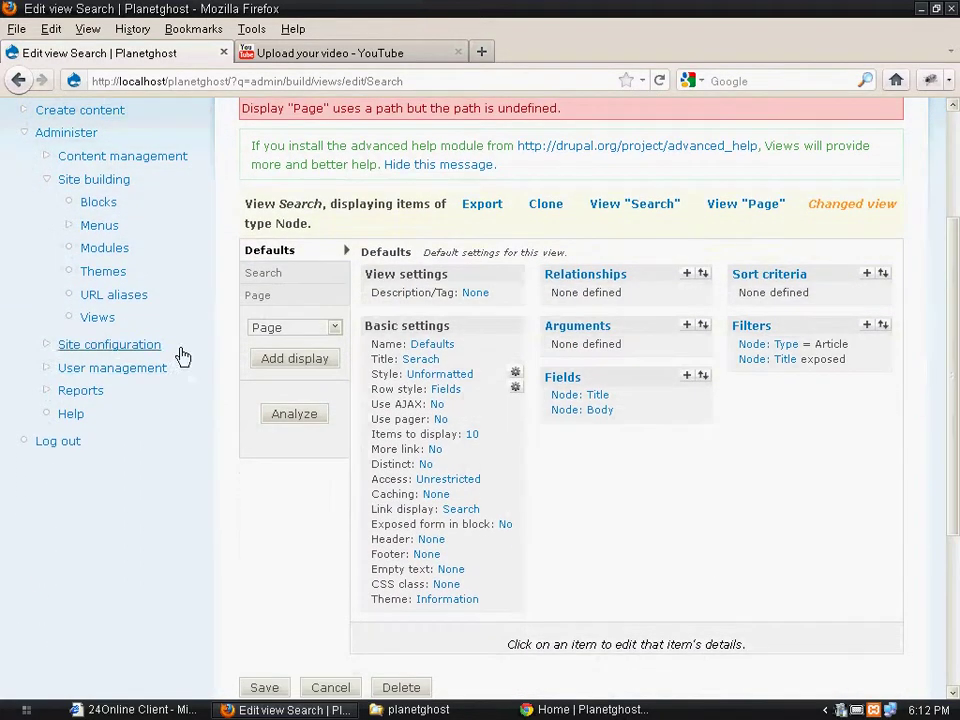
click(259, 297)
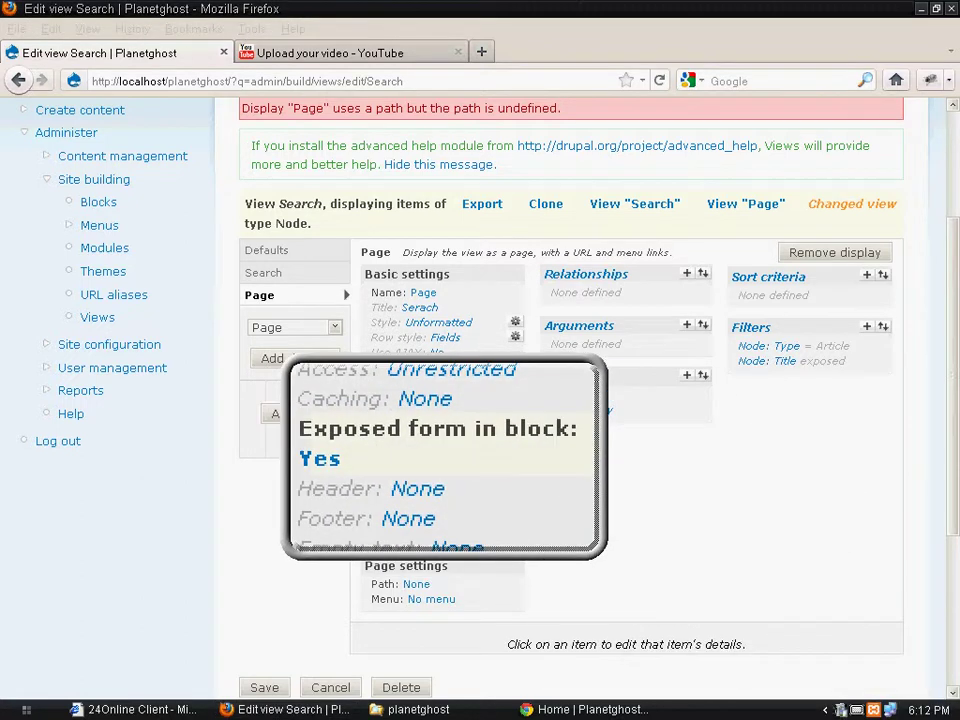
click(270, 276)
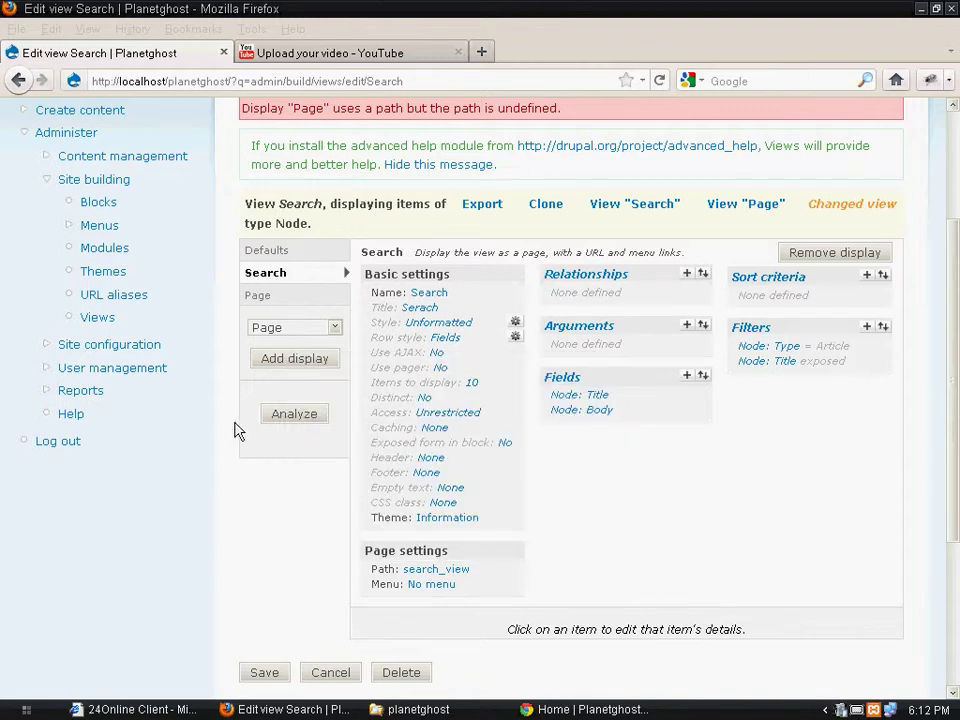
Step: Open Site building > Blocks and scroll through the blocks listed by region
click(98, 204)
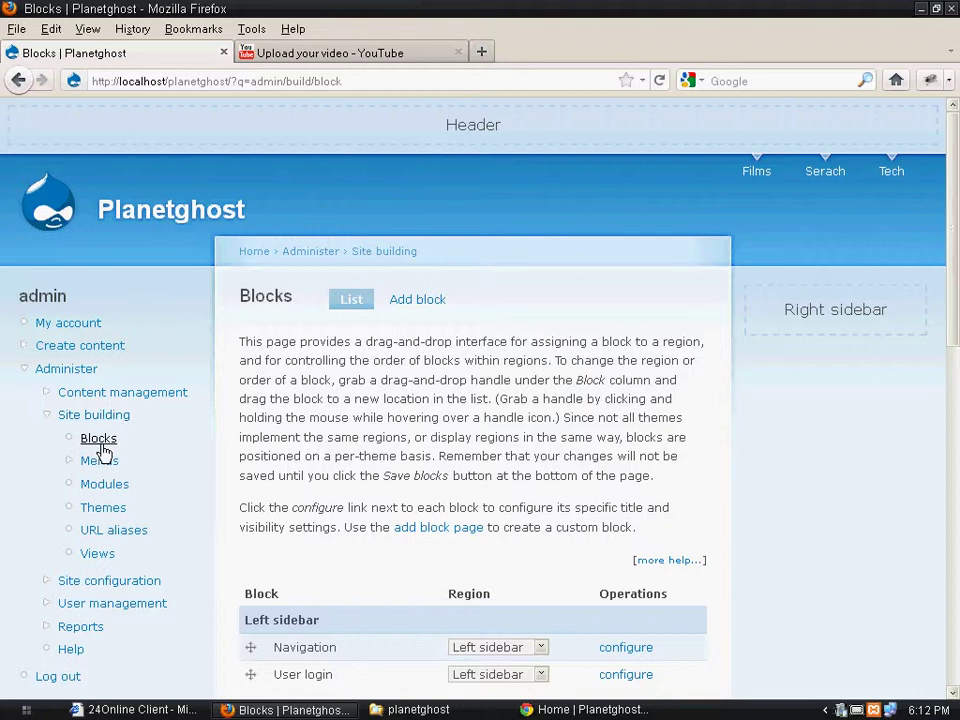
drag(951, 281, 955, 612)
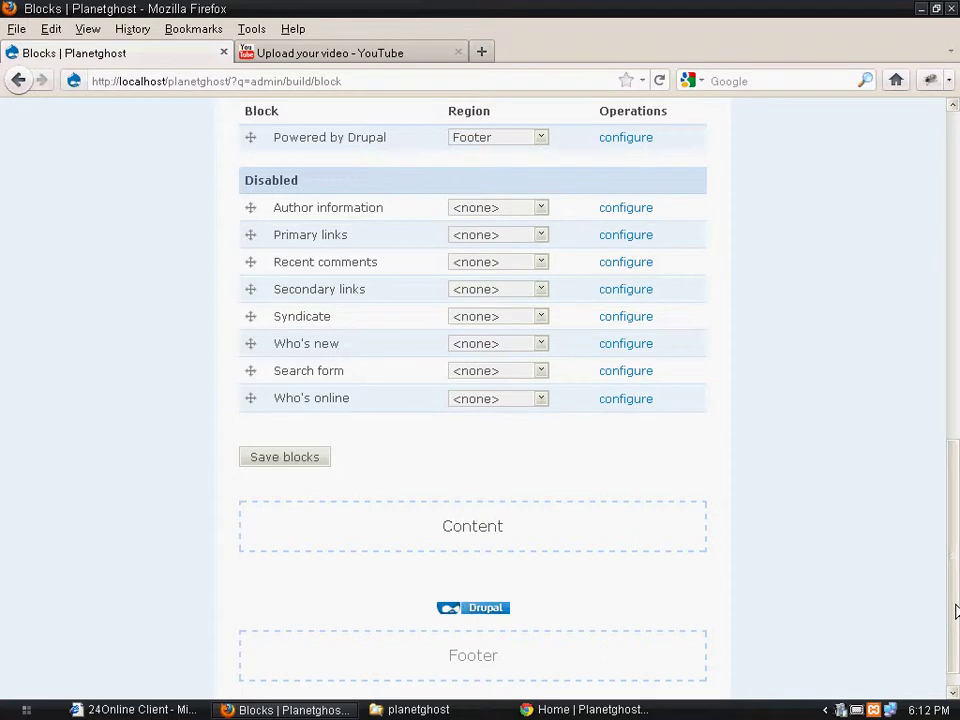
drag(955, 612, 957, 284)
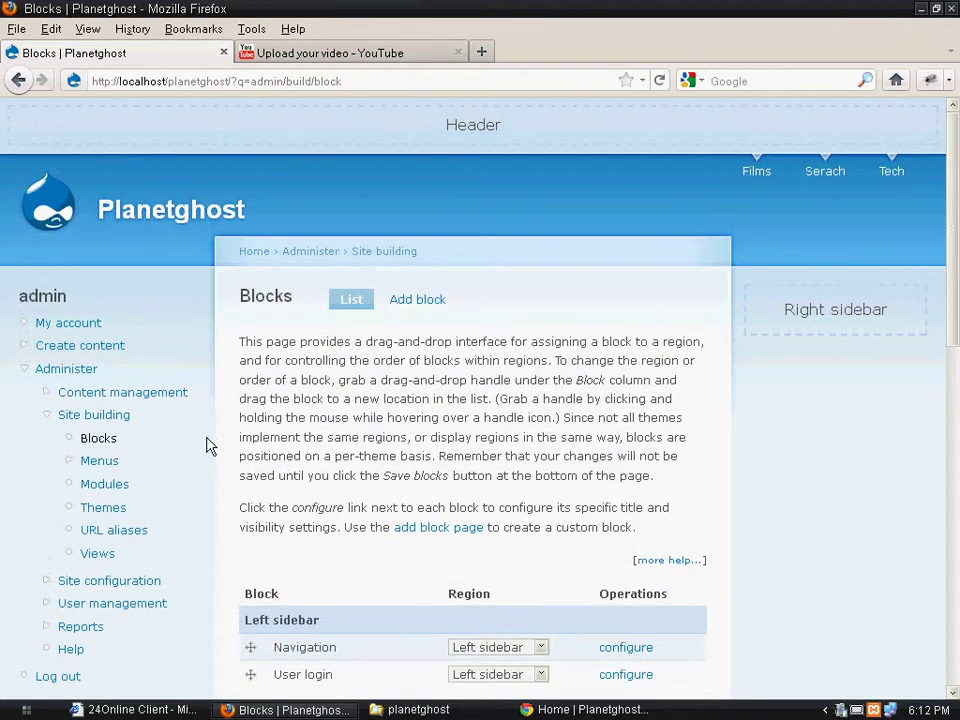
Step: Open the Search view for editing from the search page and select its Page display
click(818, 178)
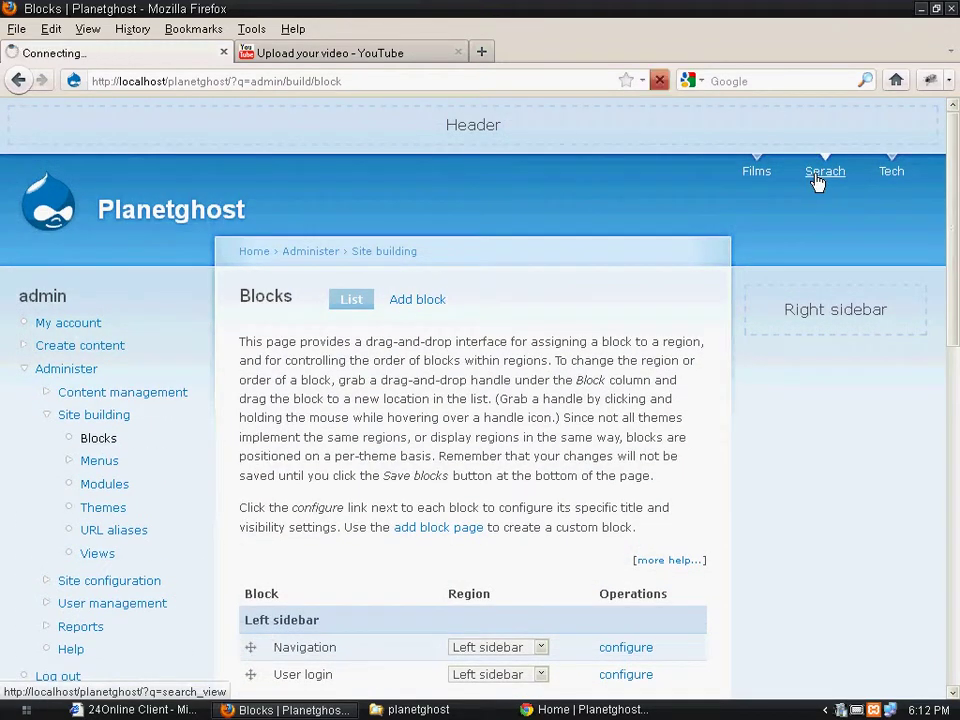
click(251, 259)
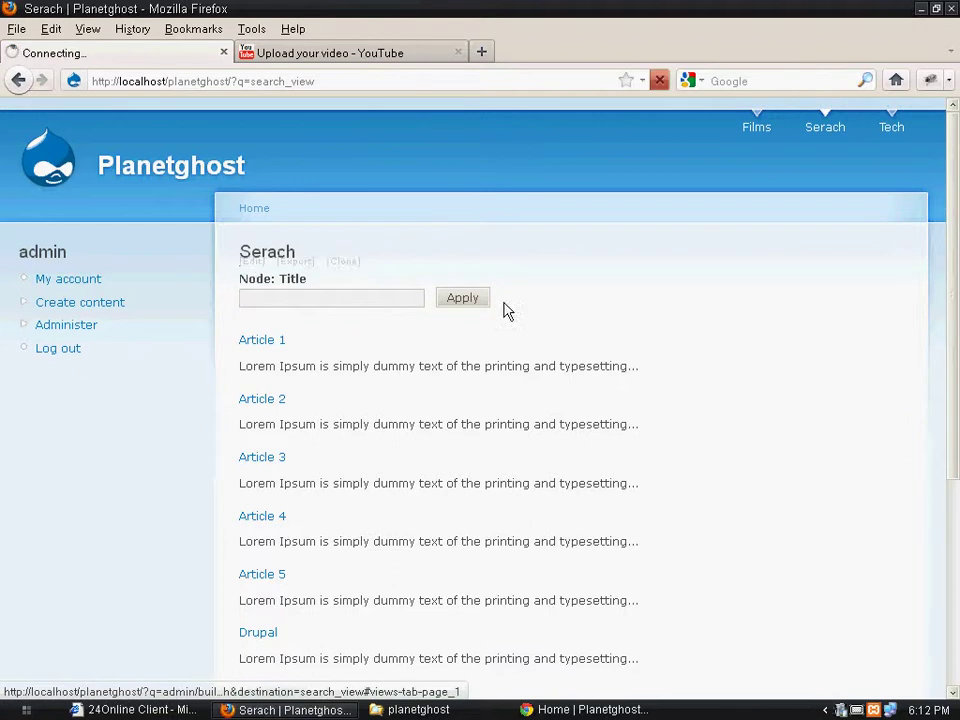
scroll(955, 272, down, 5)
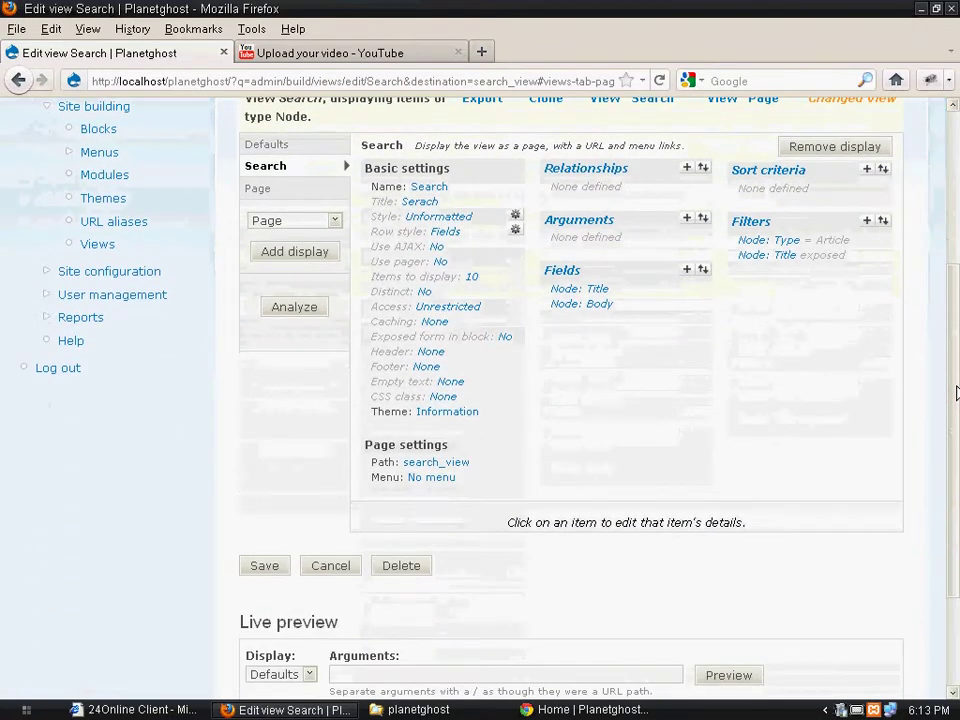
click(259, 190)
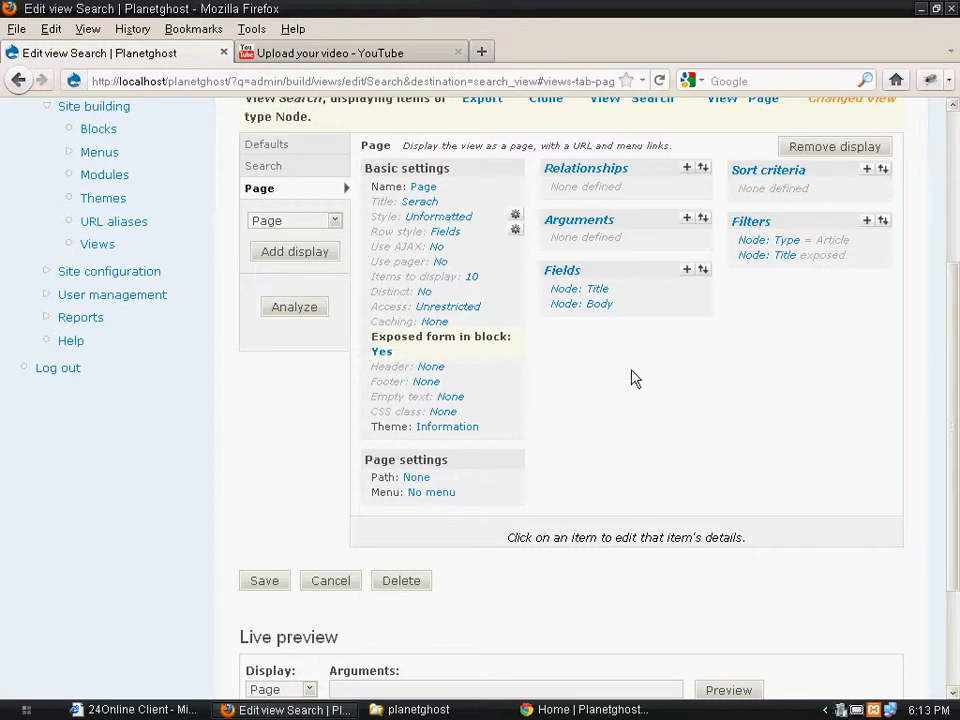
scroll(945, 350, up, 1)
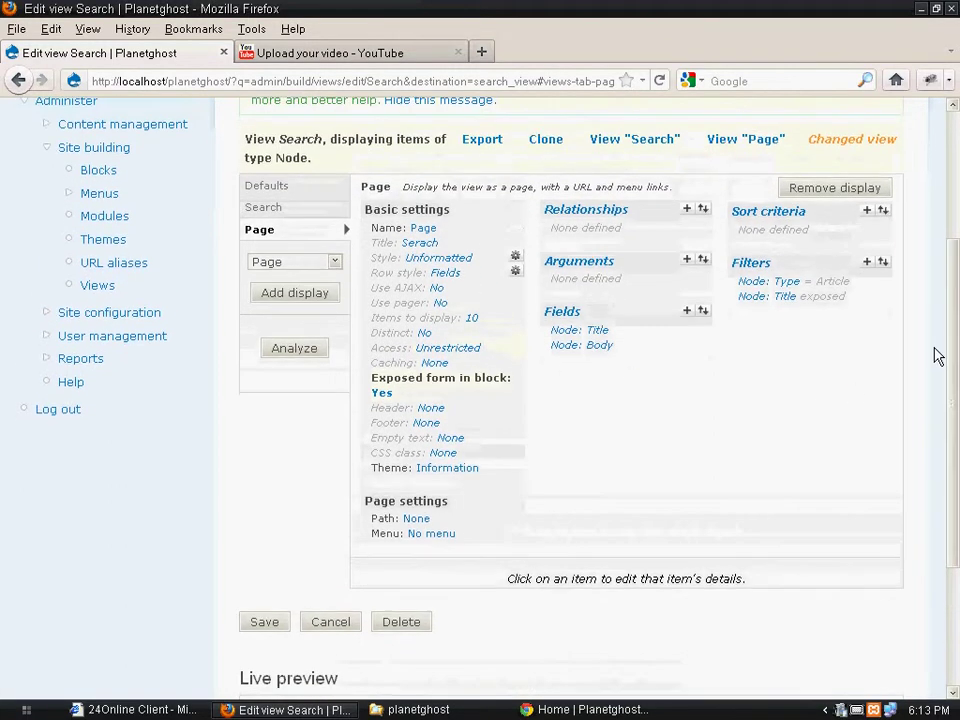
Step: Set the Page display path to search_view, save the view, and go to Administer
click(417, 517)
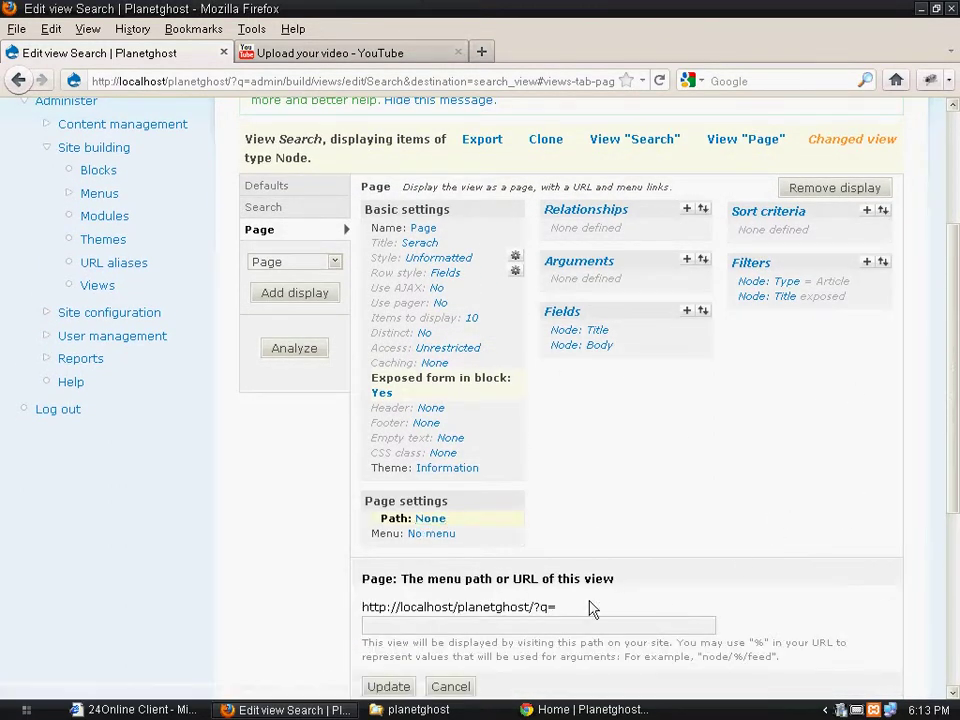
double_click(462, 624)
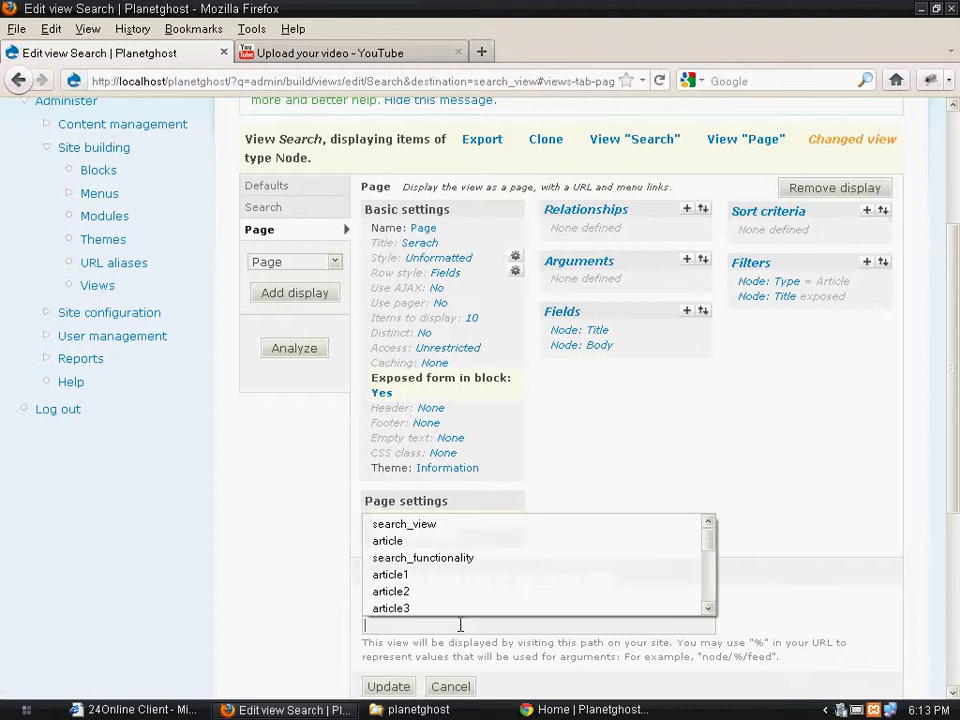
click(472, 527)
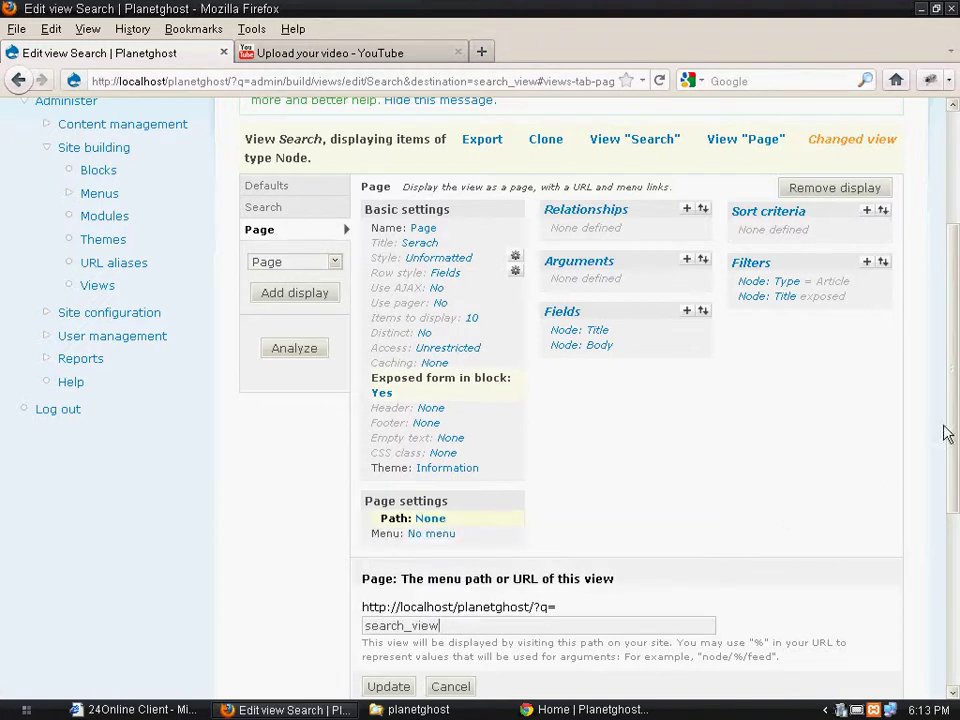
scroll(948, 433, down, 2)
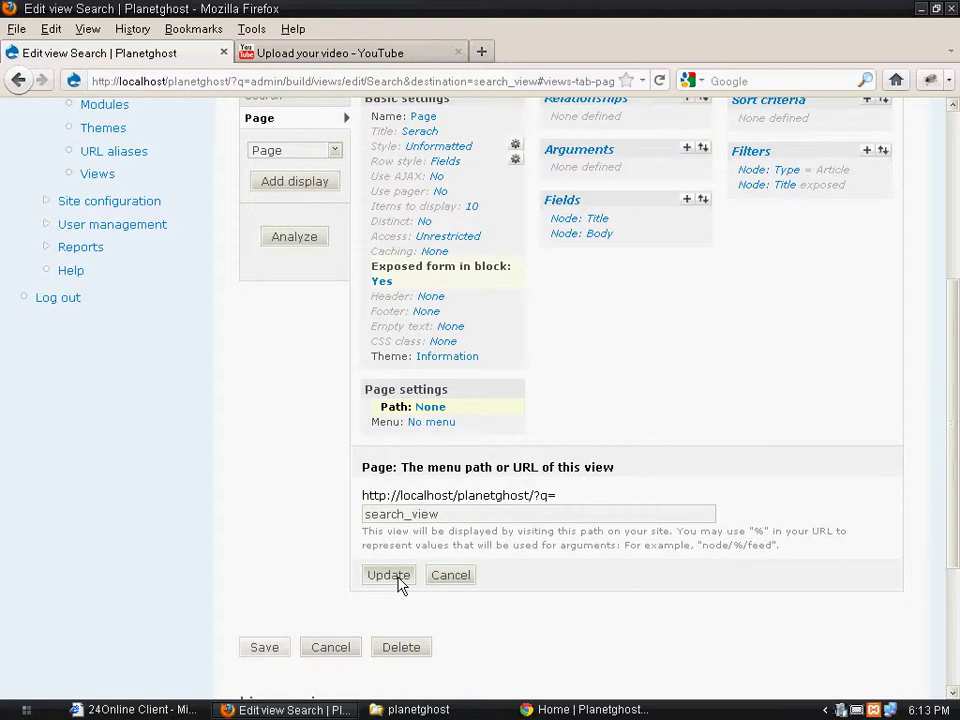
click(389, 576)
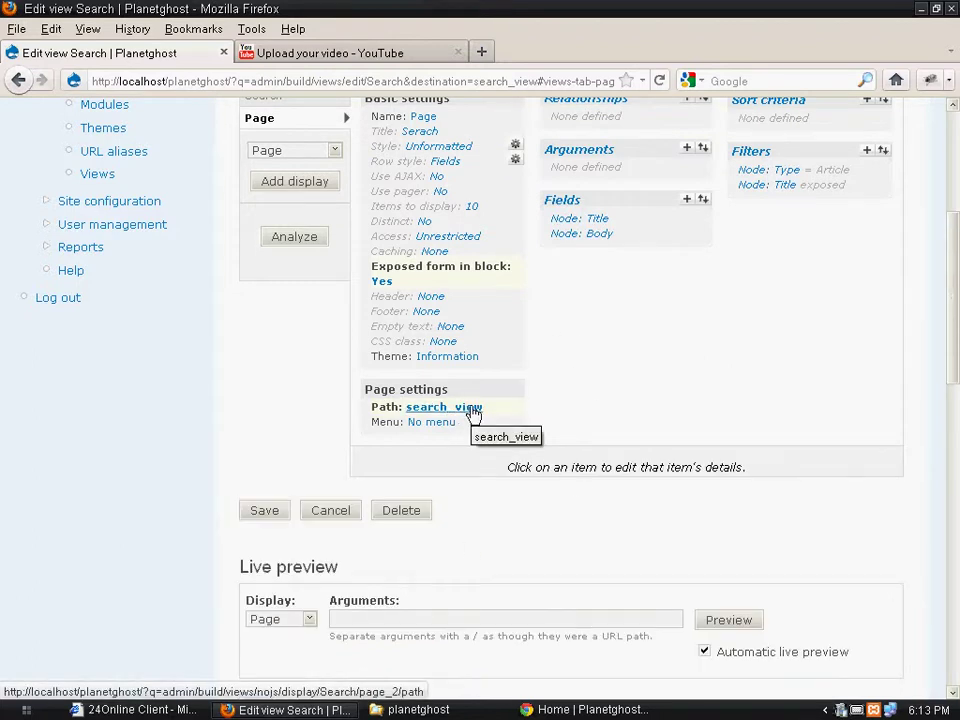
click(259, 513)
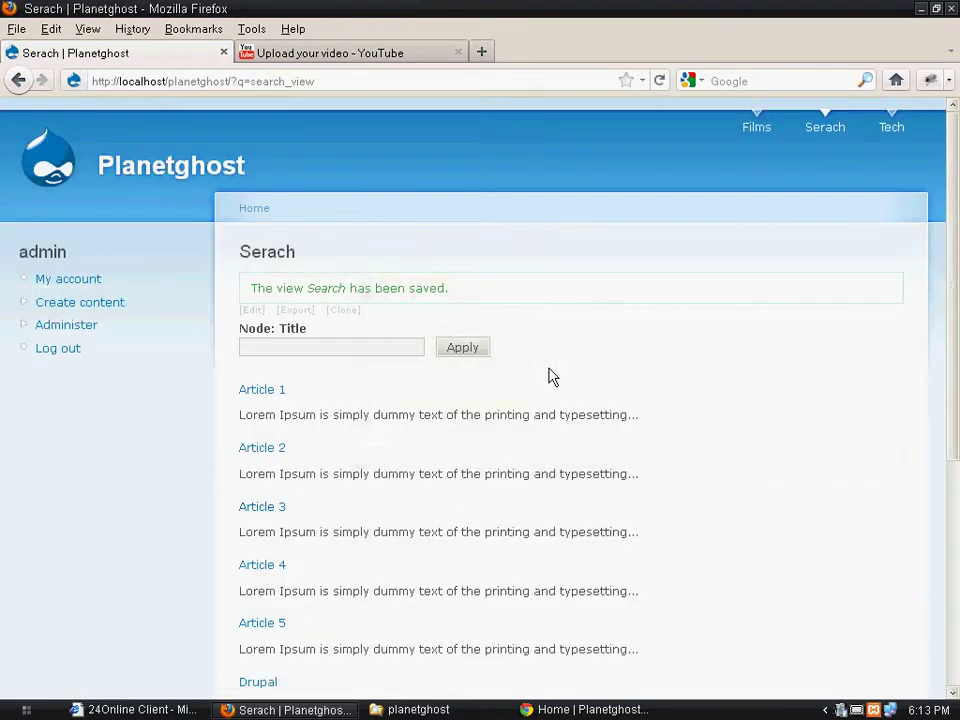
click(91, 330)
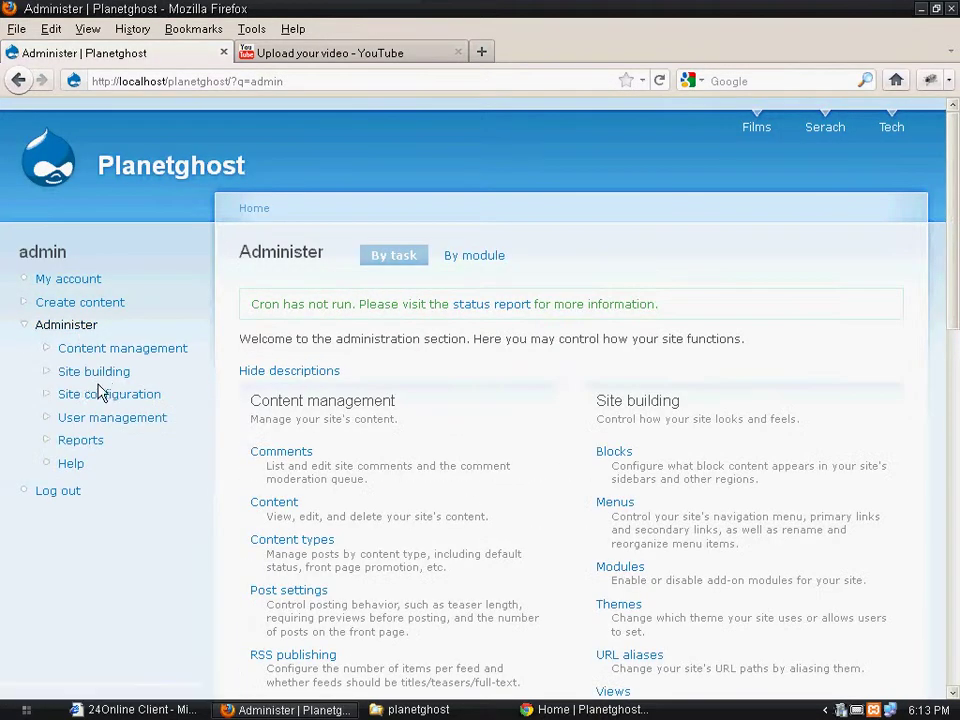
Step: On the Blocks page, assign 'Exposed form: Search-page_2' to Right sidebar and save the blocks
click(615, 452)
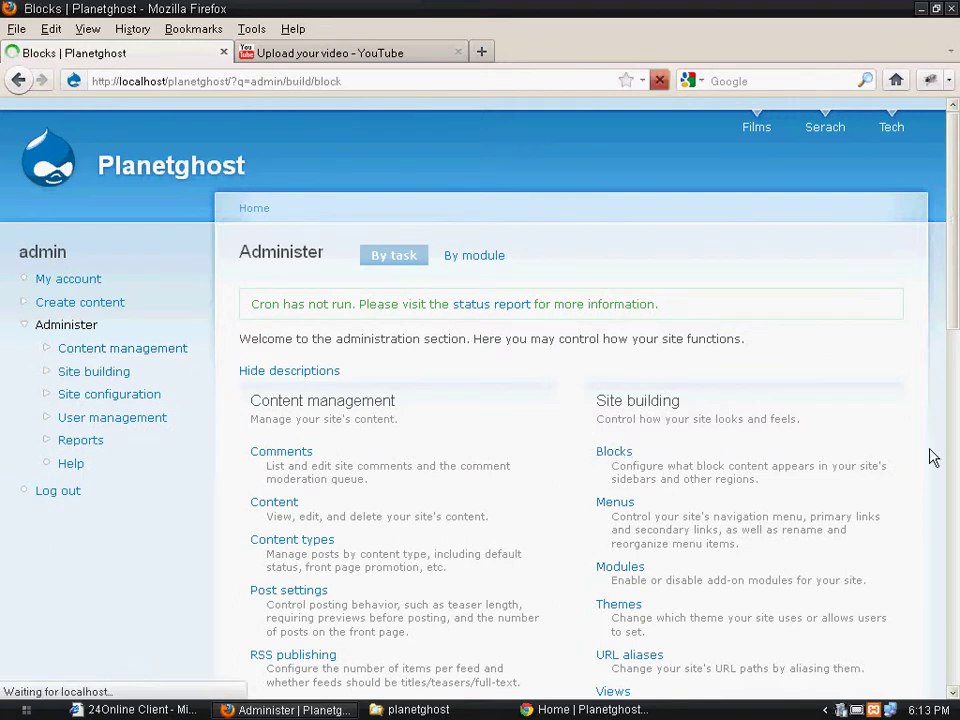
drag(953, 328, 955, 596)
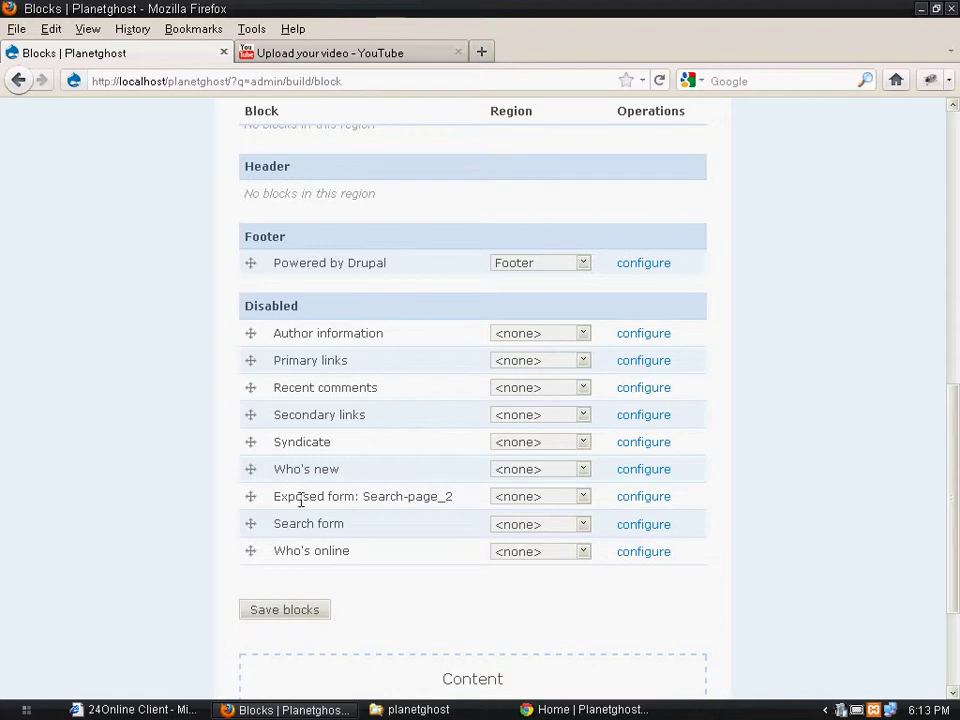
drag(288, 497, 364, 499)
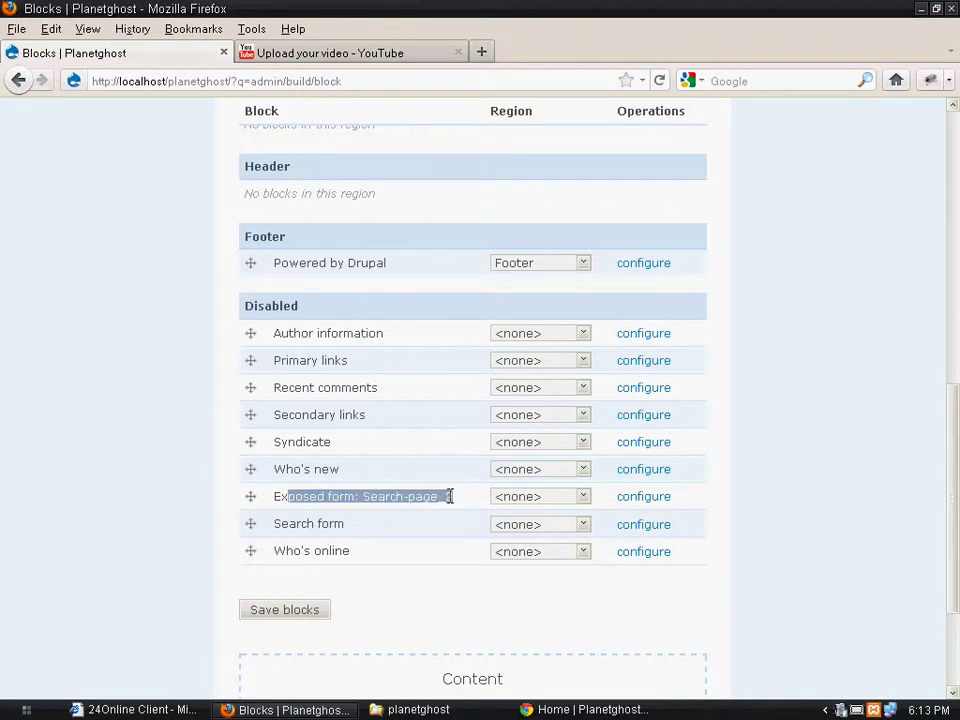
click(544, 497)
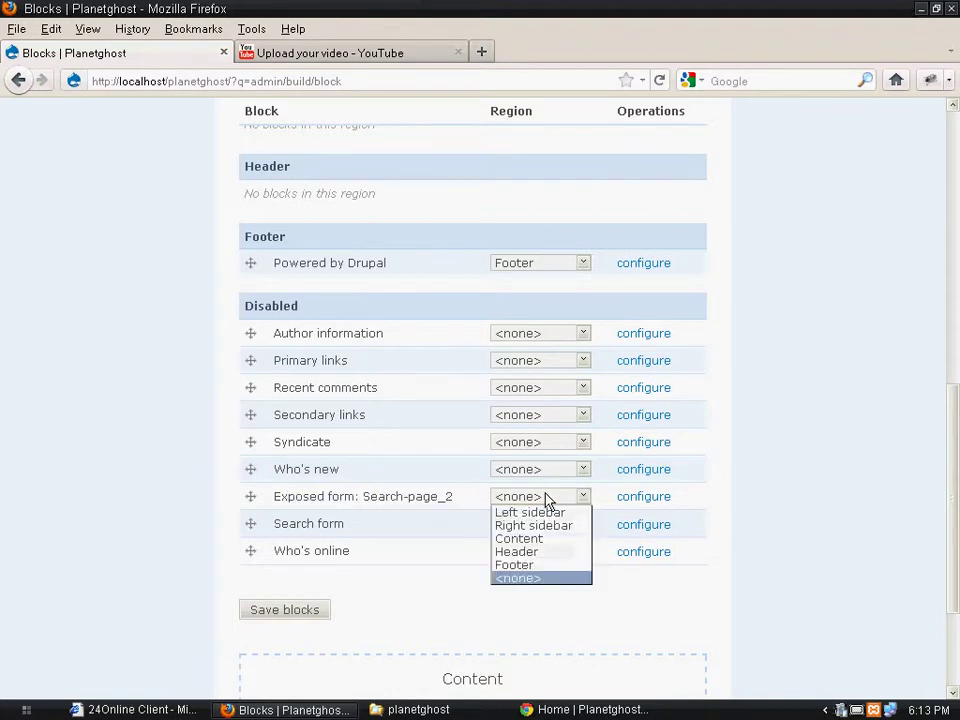
click(582, 526)
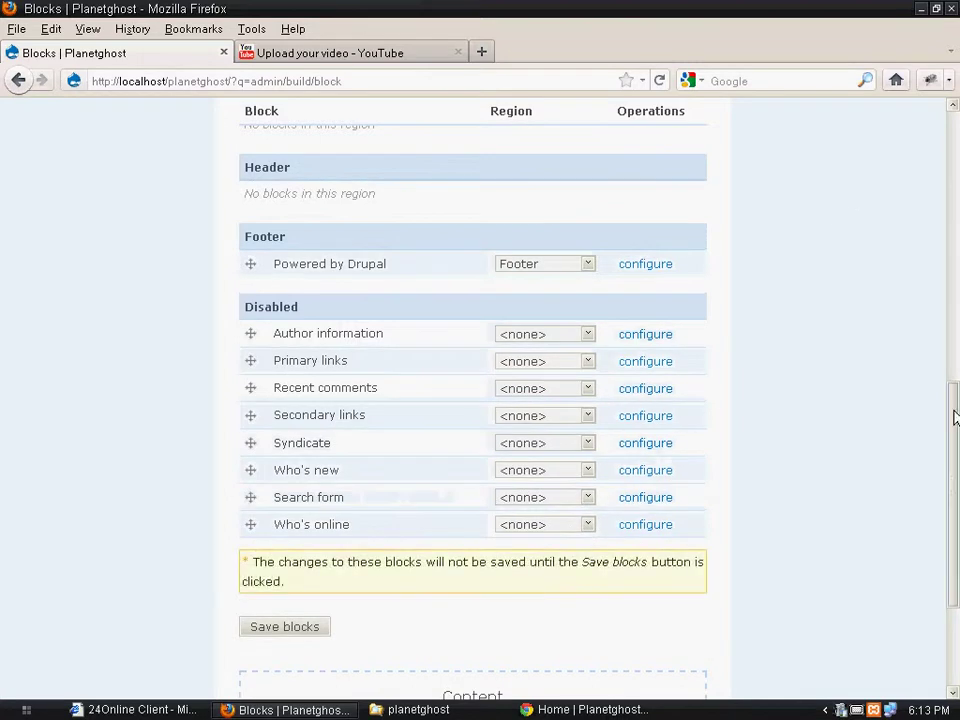
drag(955, 433, 955, 208)
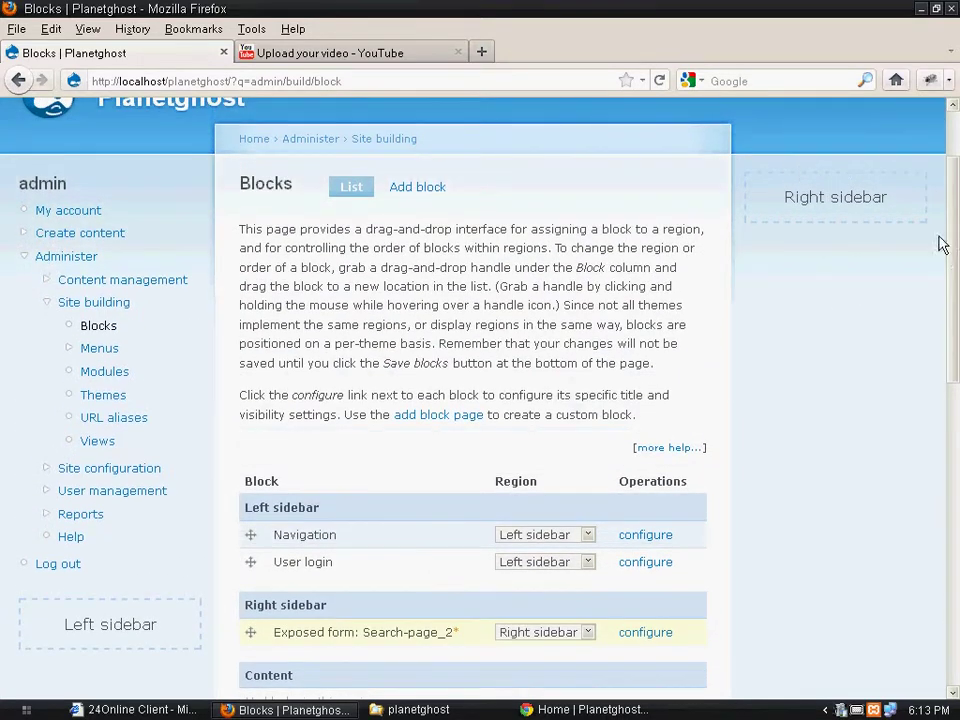
drag(950, 365, 952, 604)
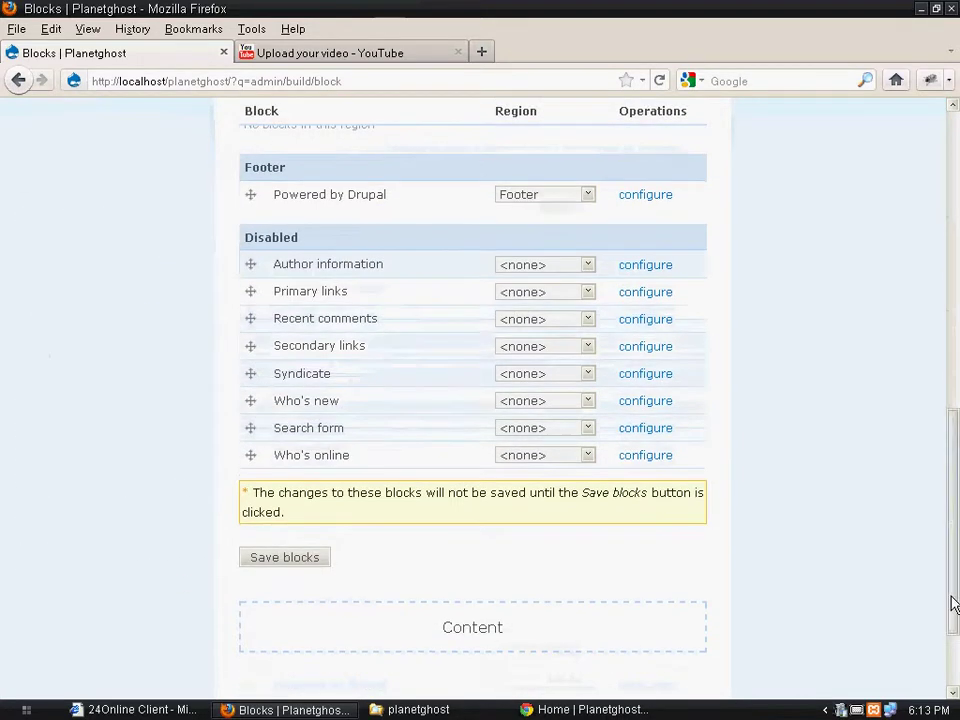
click(290, 560)
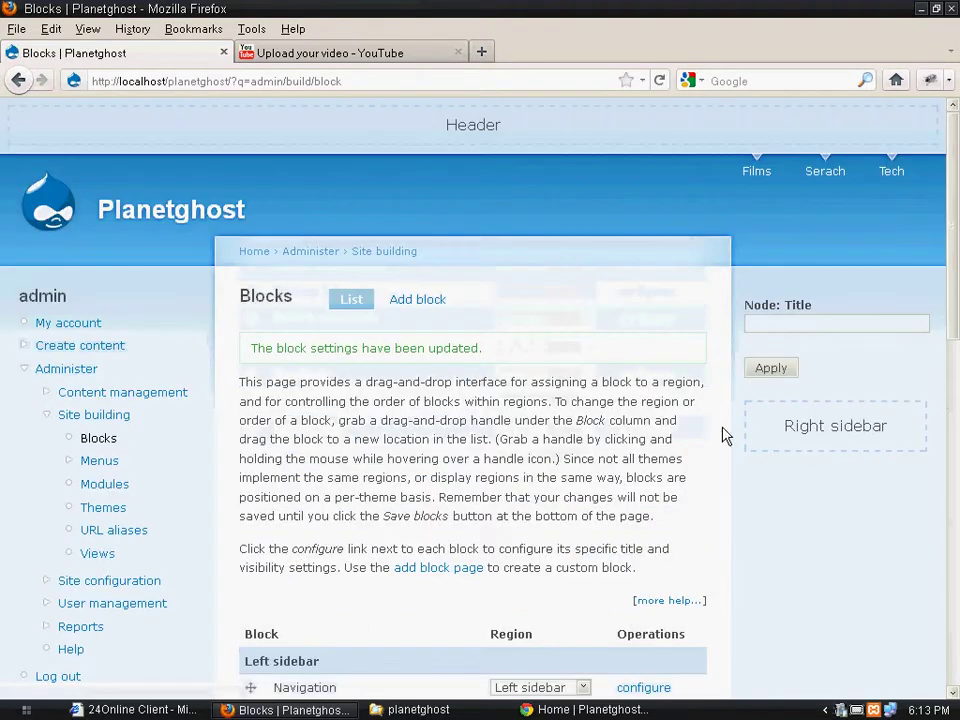
Step: Search for 'Led zepplin' with the Node: Title filter and select the search term
click(776, 324)
click(776, 343)
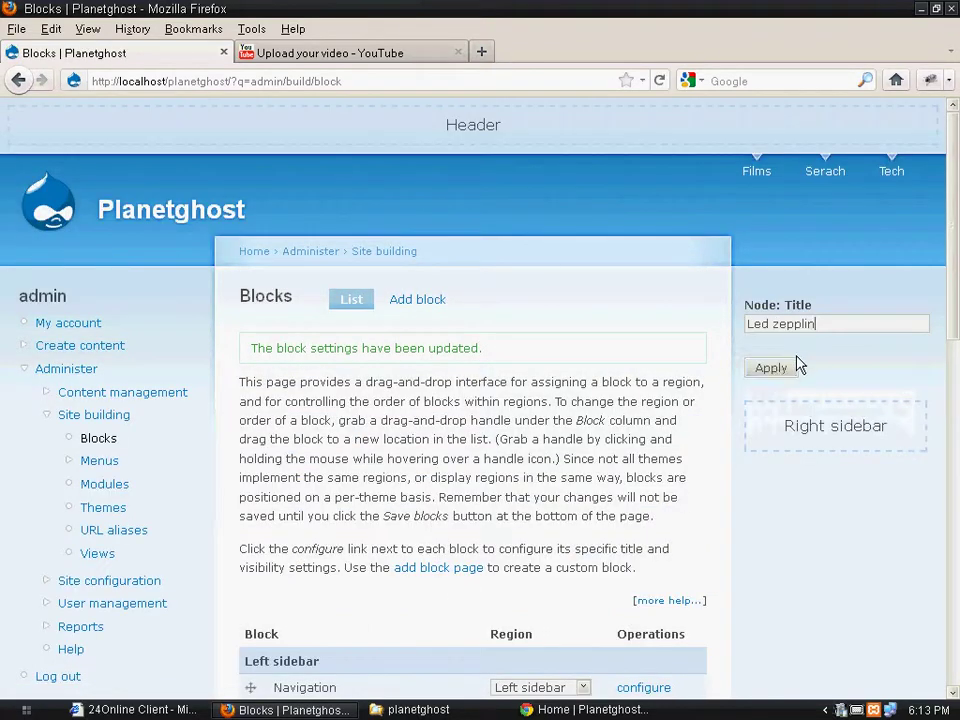
click(777, 372)
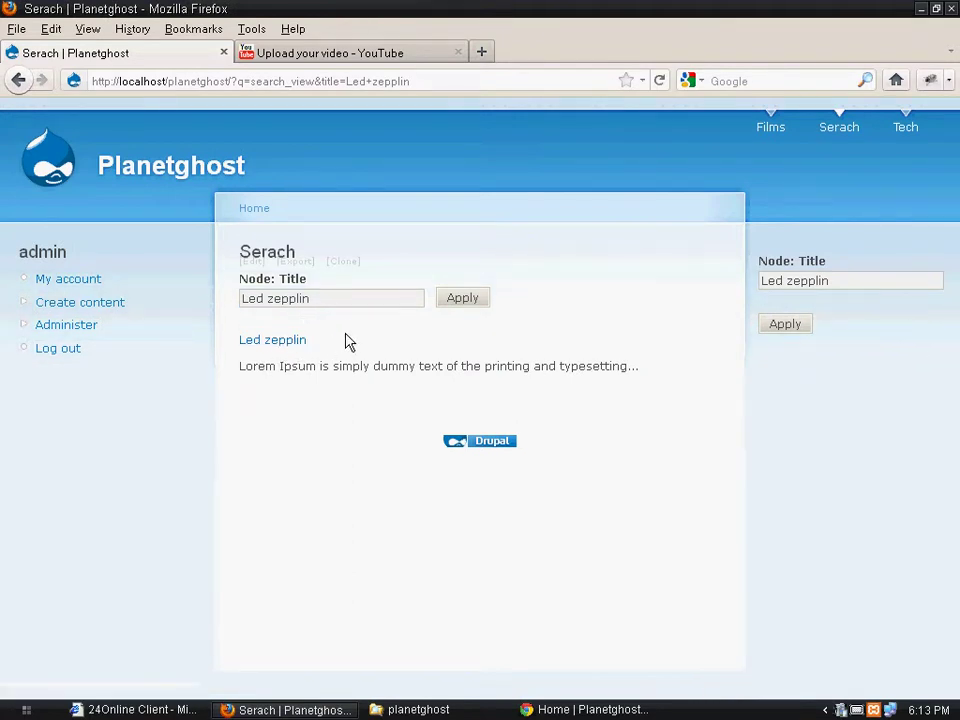
double_click(369, 296)
triple_click(368, 296)
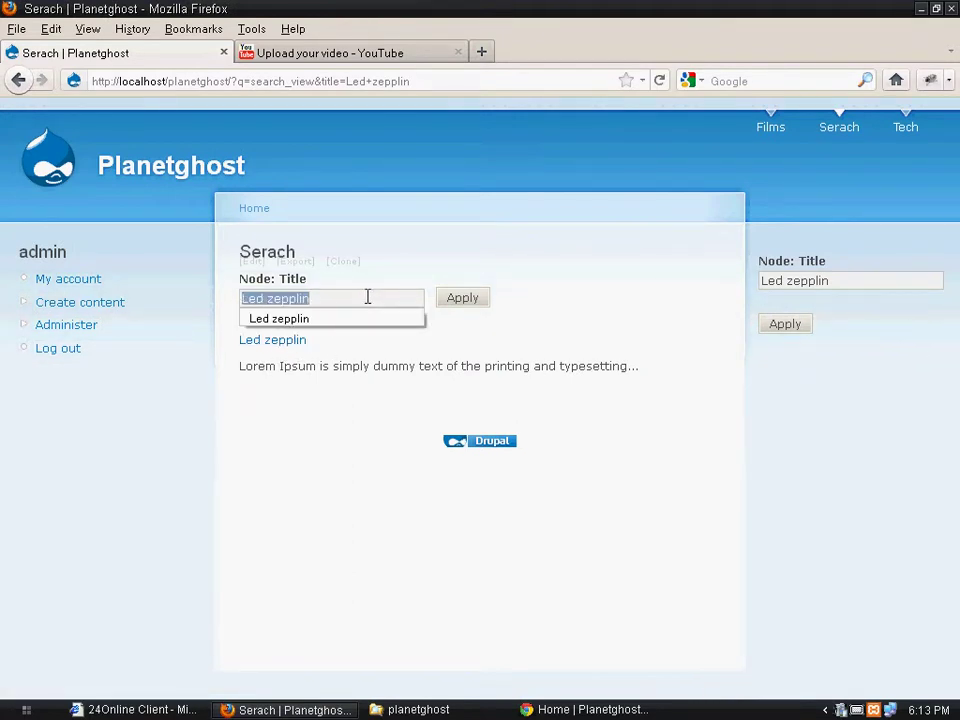
Step: Browse the Films, search and Tech pages, then return to the home page
click(768, 128)
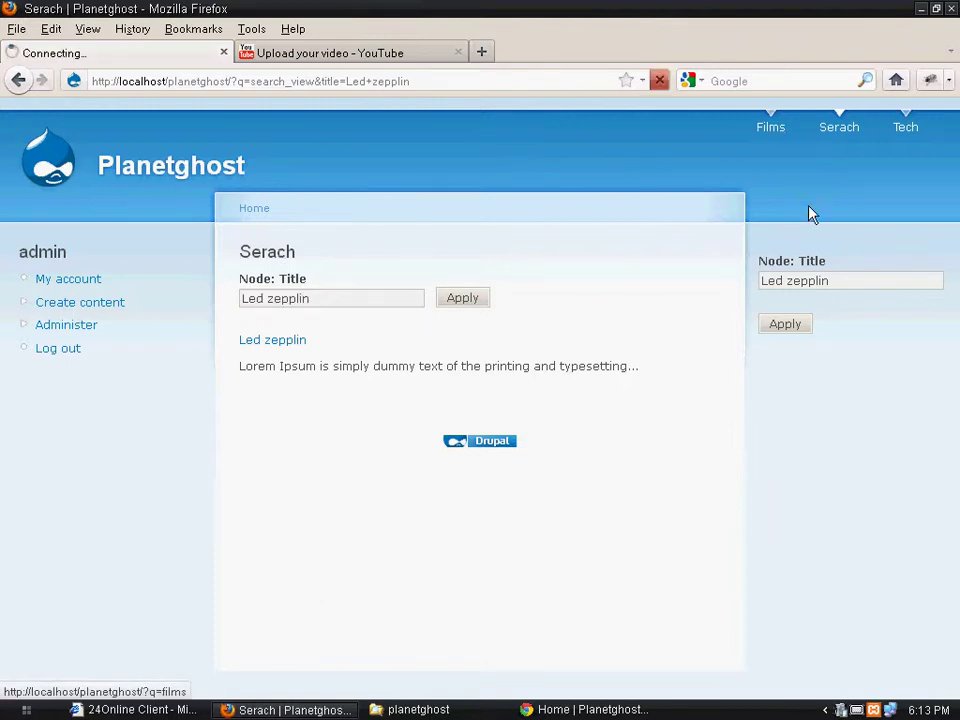
click(855, 138)
click(893, 132)
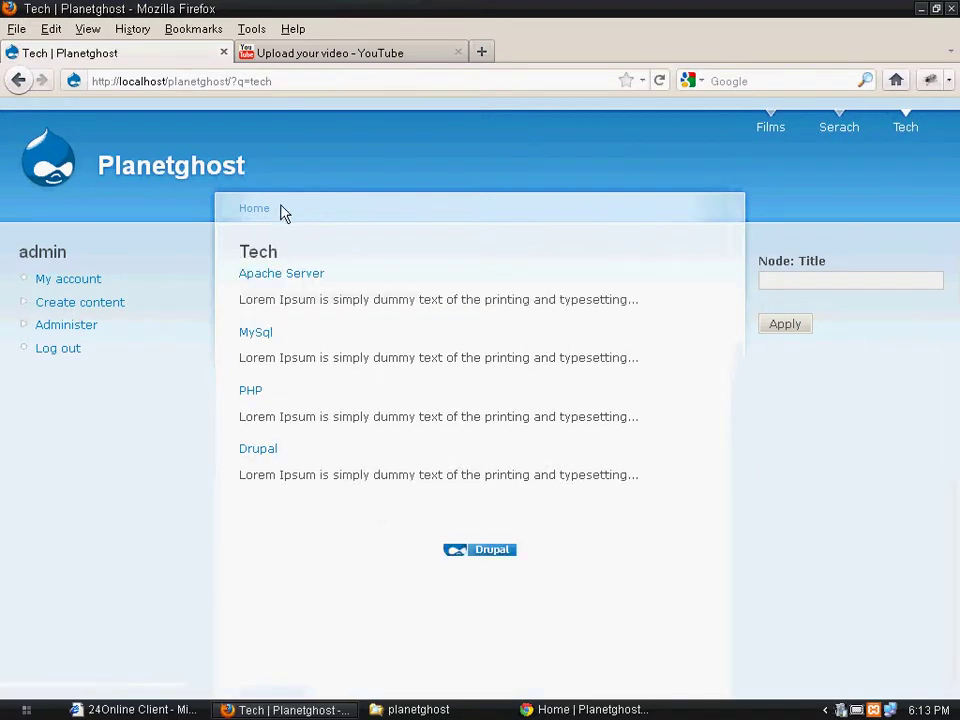
click(257, 210)
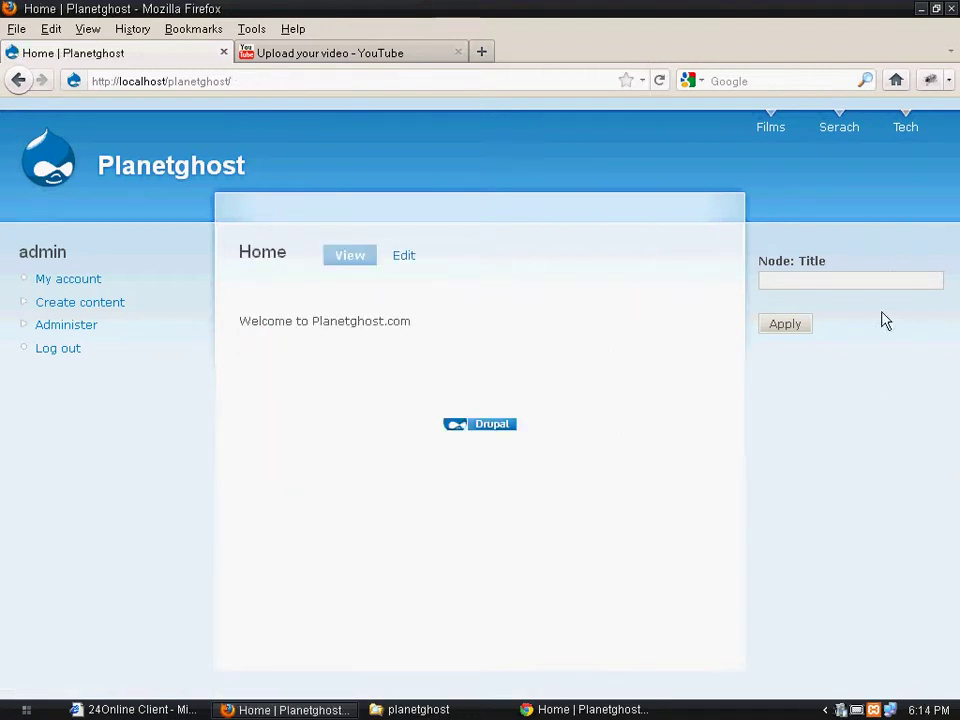
Step: Search 'Led zepplin' from the right-sidebar form and check the Led zepplin result
click(806, 279)
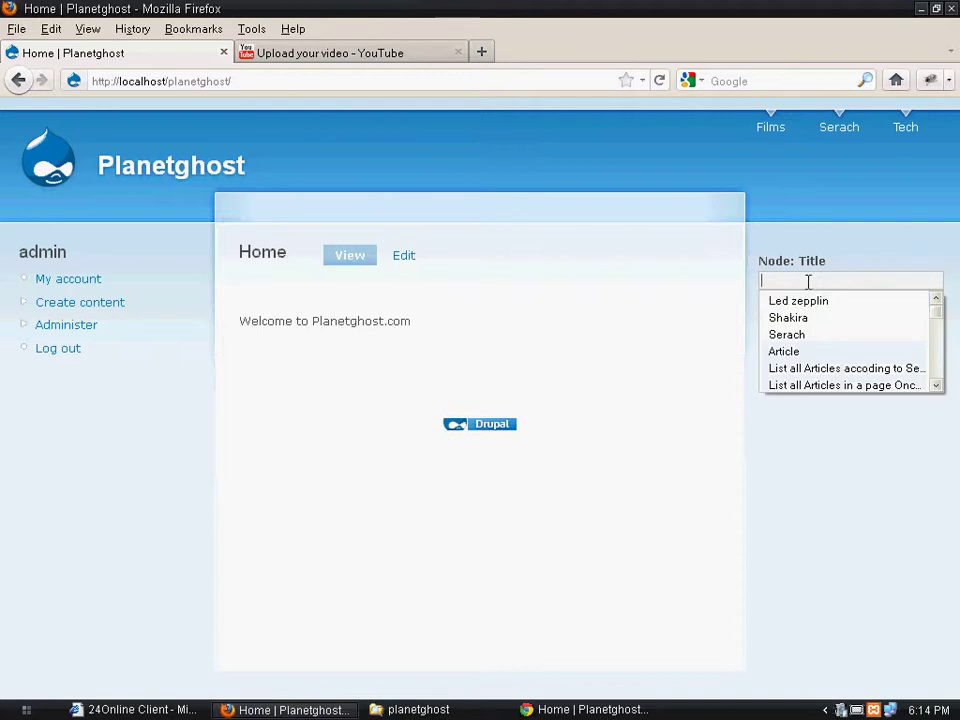
click(825, 303)
click(786, 324)
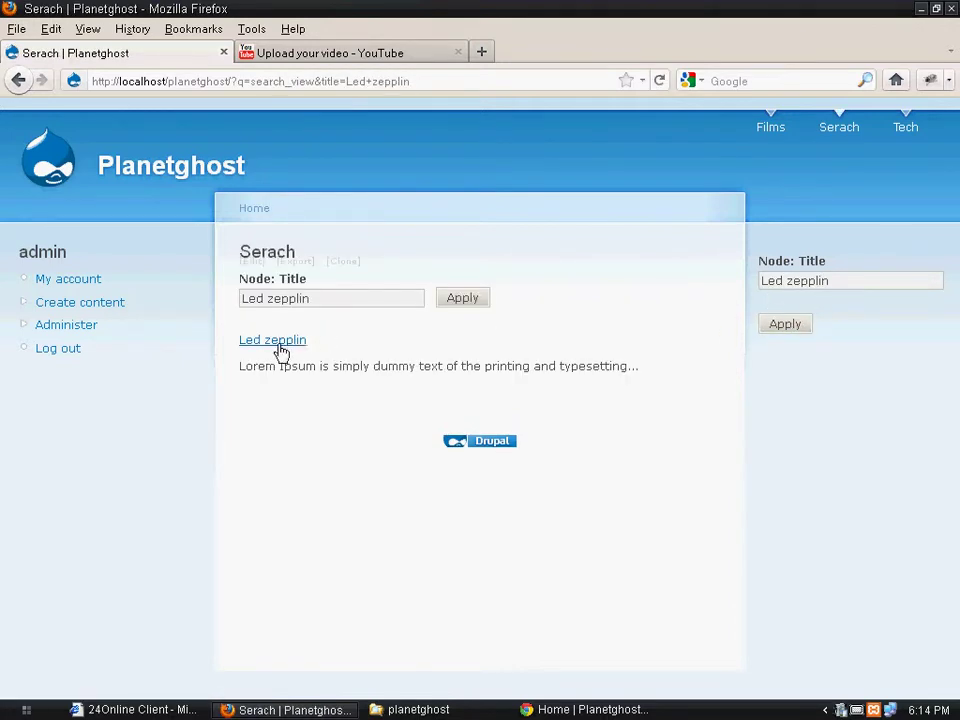
drag(224, 347, 321, 368)
click(350, 388)
Step: Copy the 'search_view' path from the browser address bar
click(247, 81)
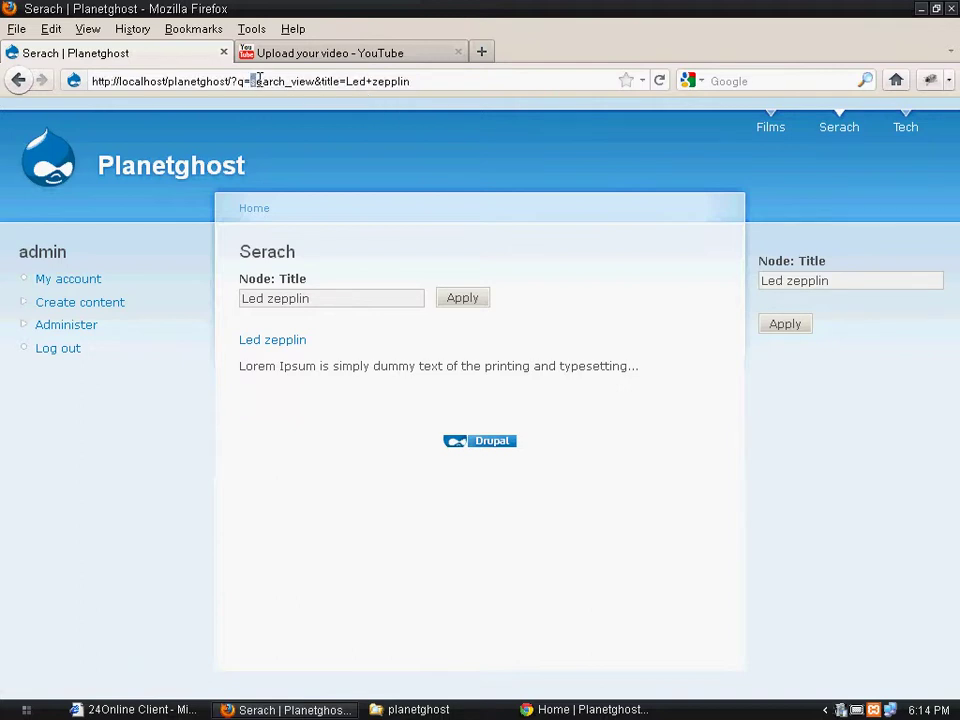
drag(258, 80, 305, 80)
right_click(310, 80)
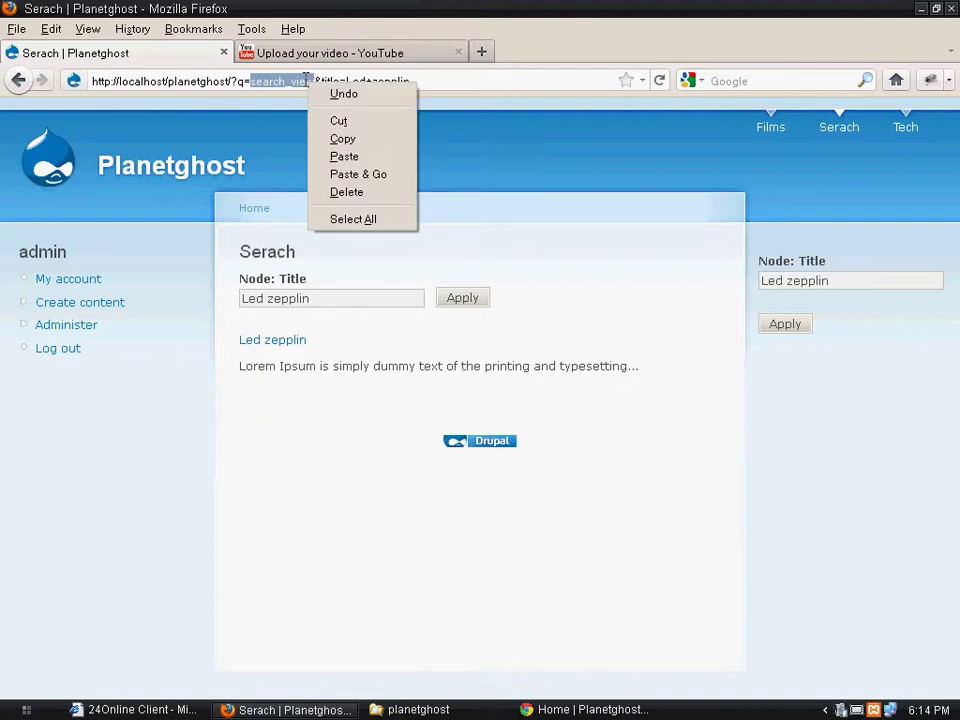
click(355, 141)
Step: Go to Administer > Blocks and open the 'Exposed form: Search-page_2' block's configure page
click(74, 334)
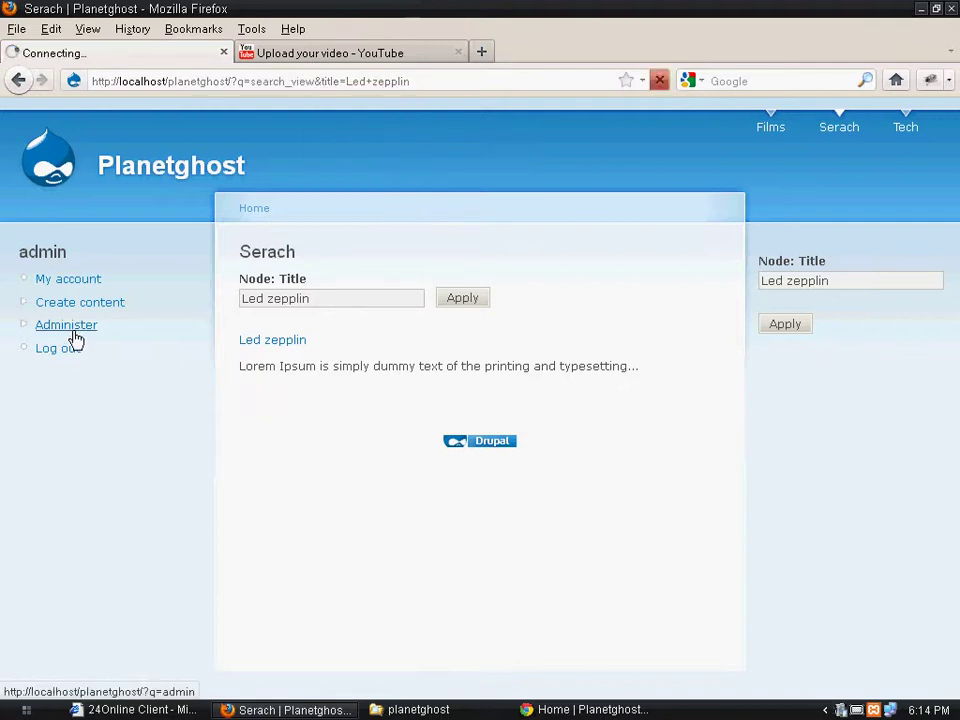
drag(957, 228, 957, 370)
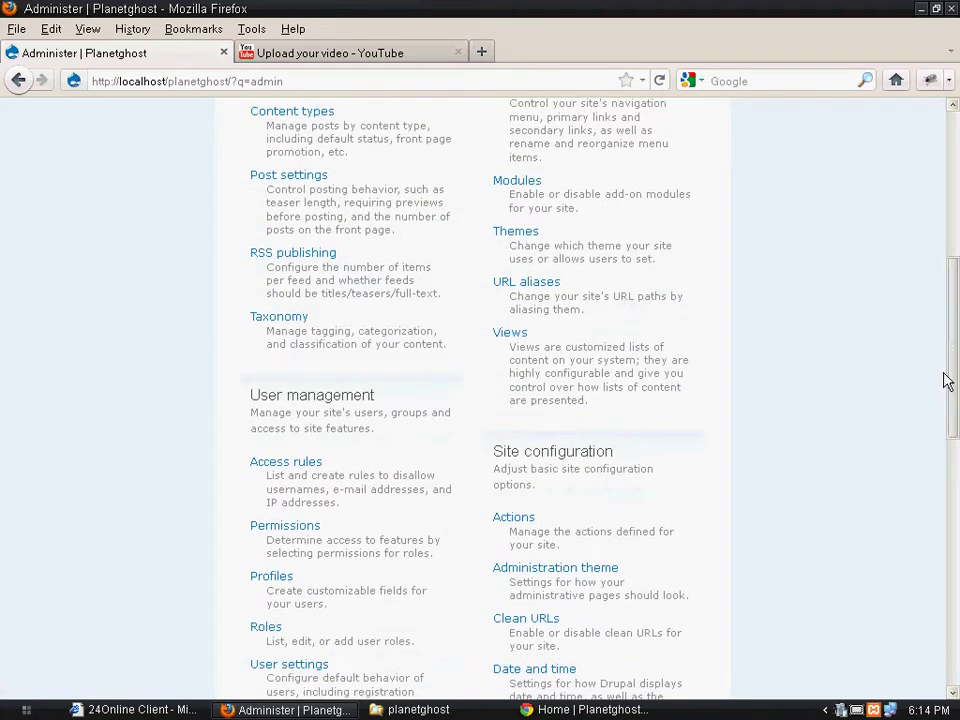
drag(957, 307, 957, 237)
click(511, 253)
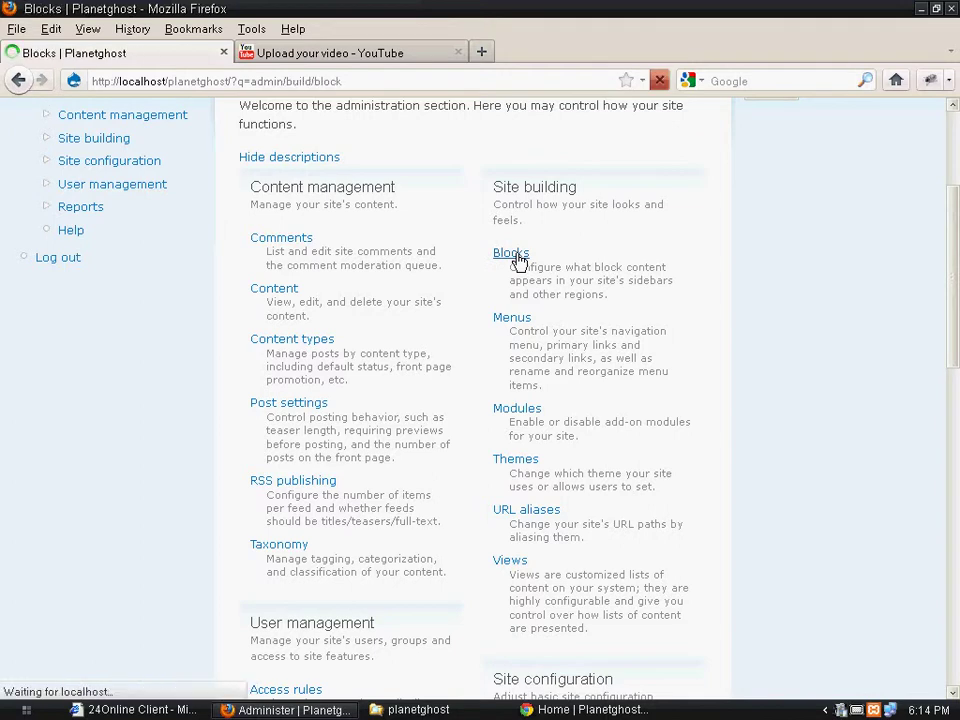
drag(953, 300, 954, 454)
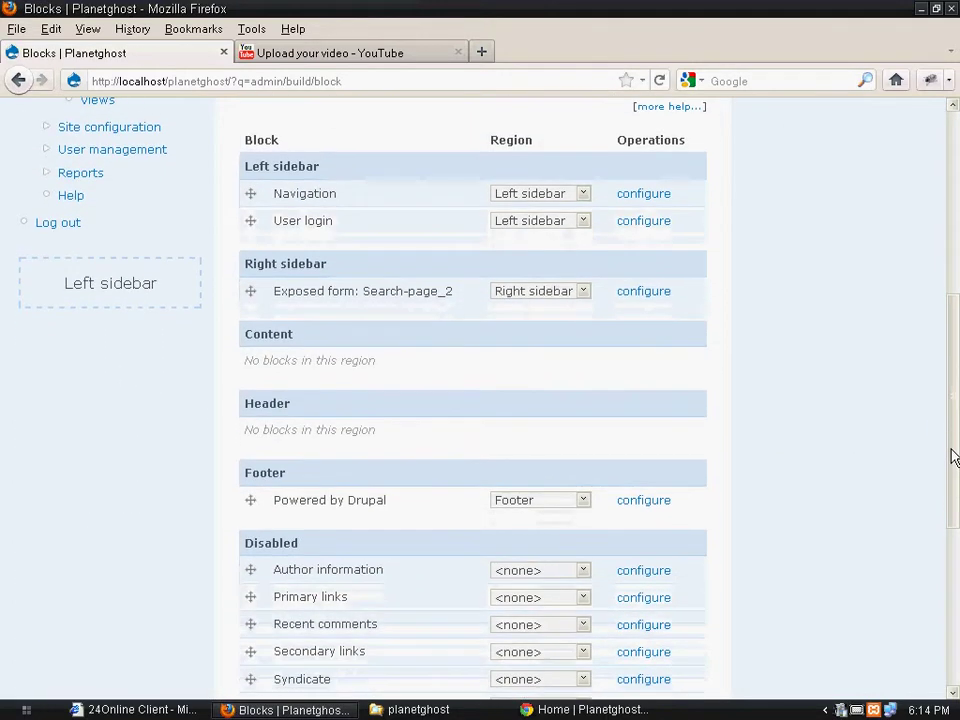
drag(294, 290, 570, 287)
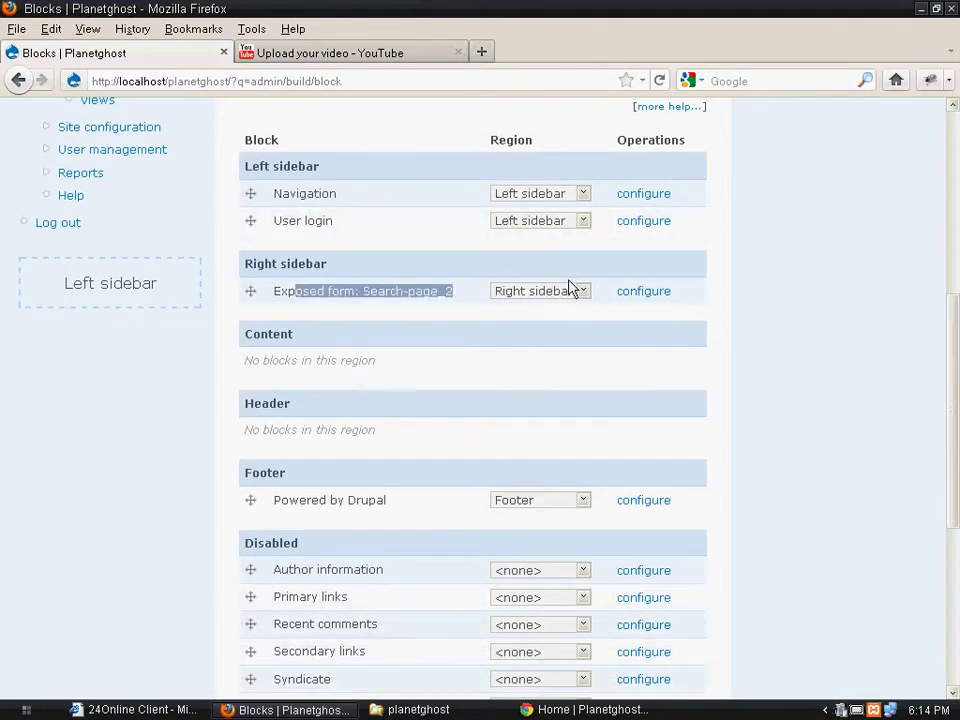
click(643, 291)
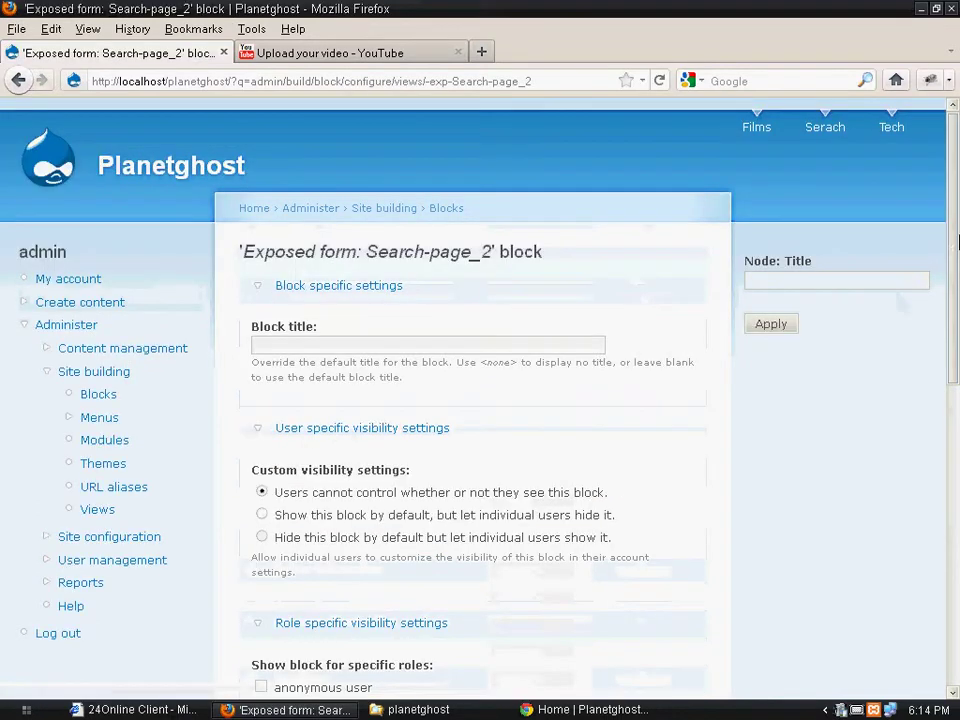
Step: Keep 'every page except listed', paste search_view into Pages, save the block, then go home
drag(956, 282, 958, 491)
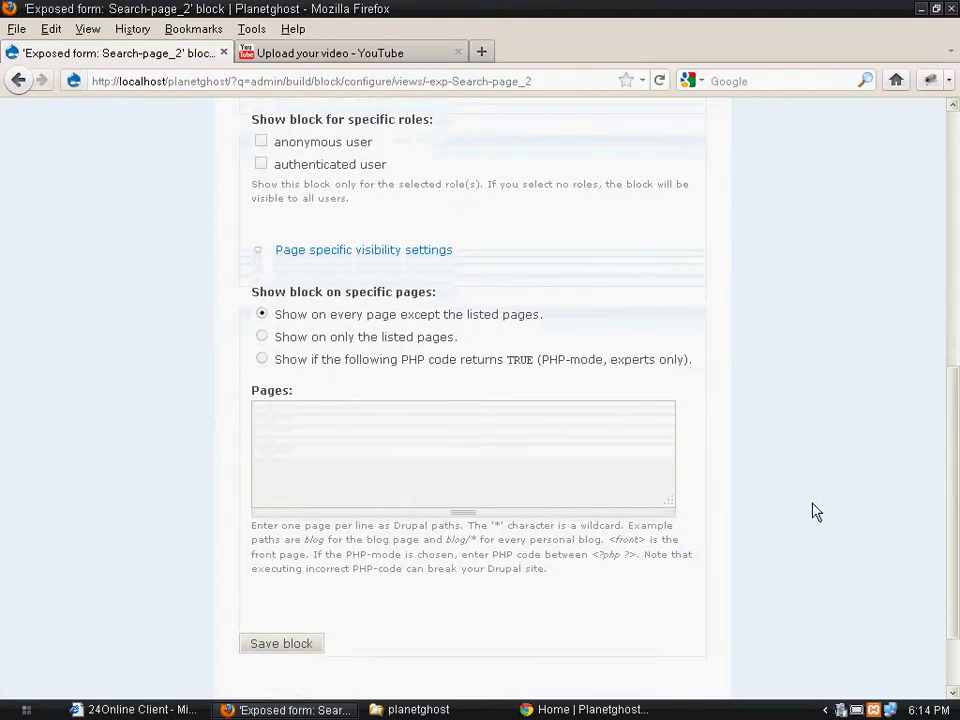
drag(280, 316, 518, 318)
click(842, 707)
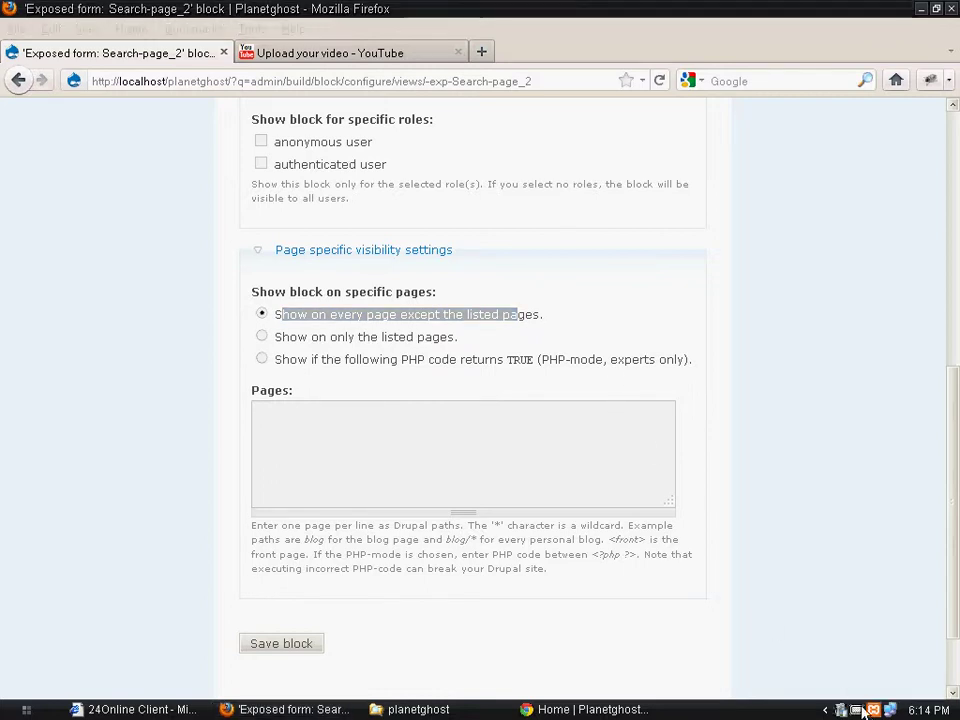
click(332, 364)
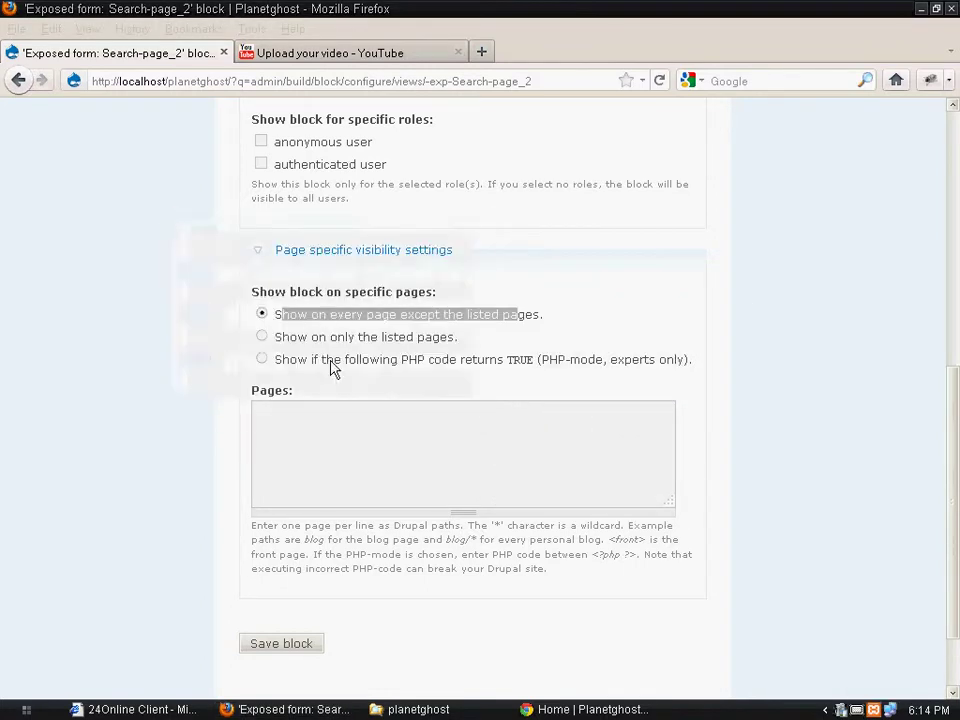
click(328, 431)
right_click(333, 447)
click(372, 510)
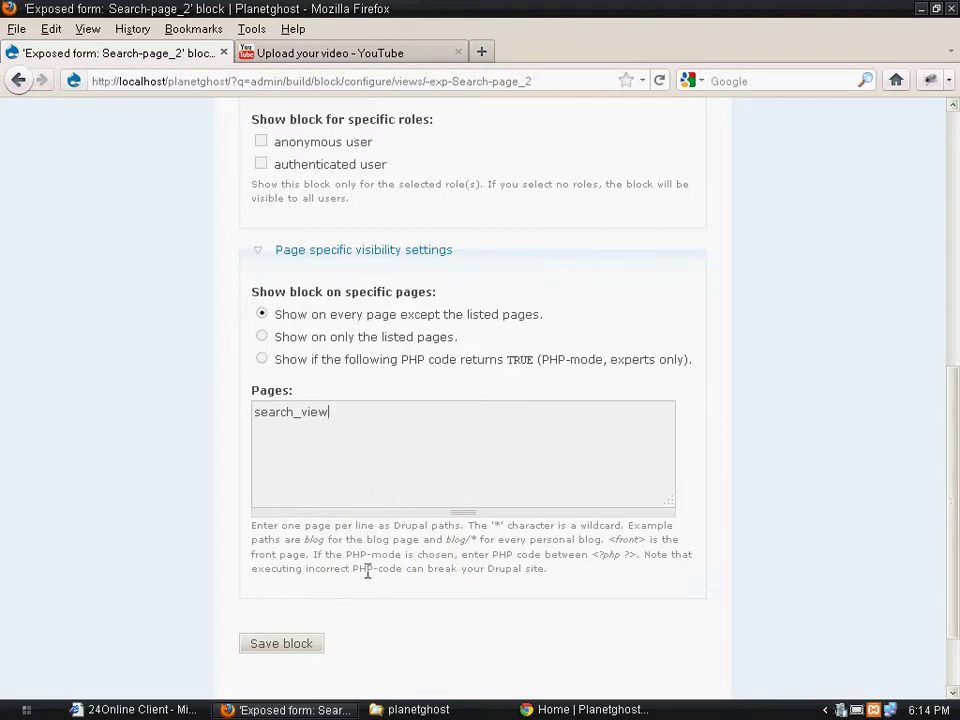
scroll(953, 421, down, 1)
scroll(953, 421, down, 1)
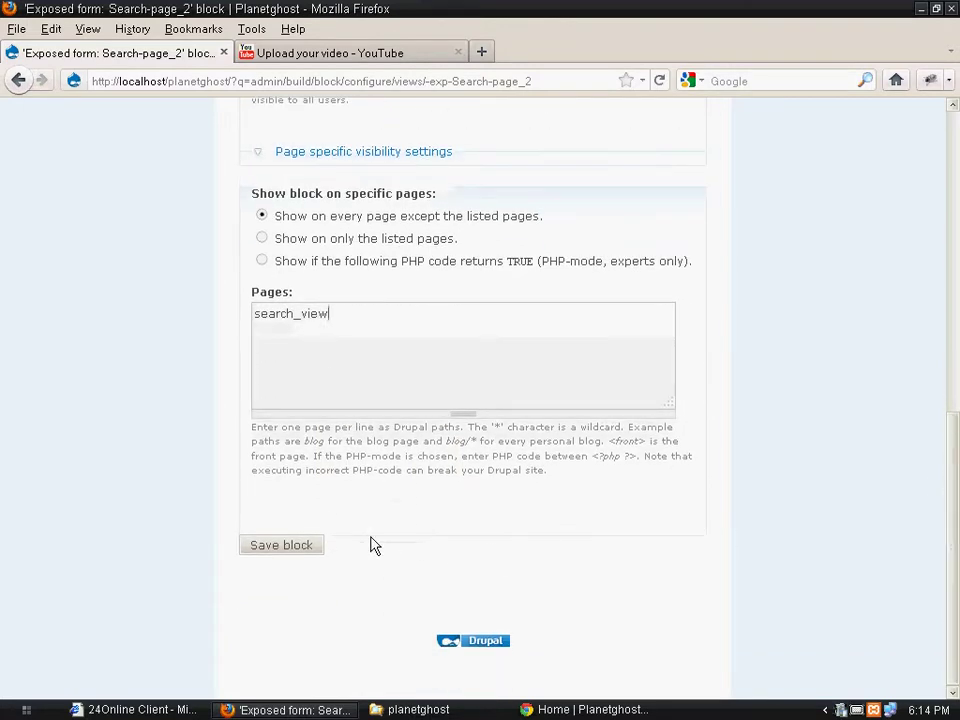
click(300, 553)
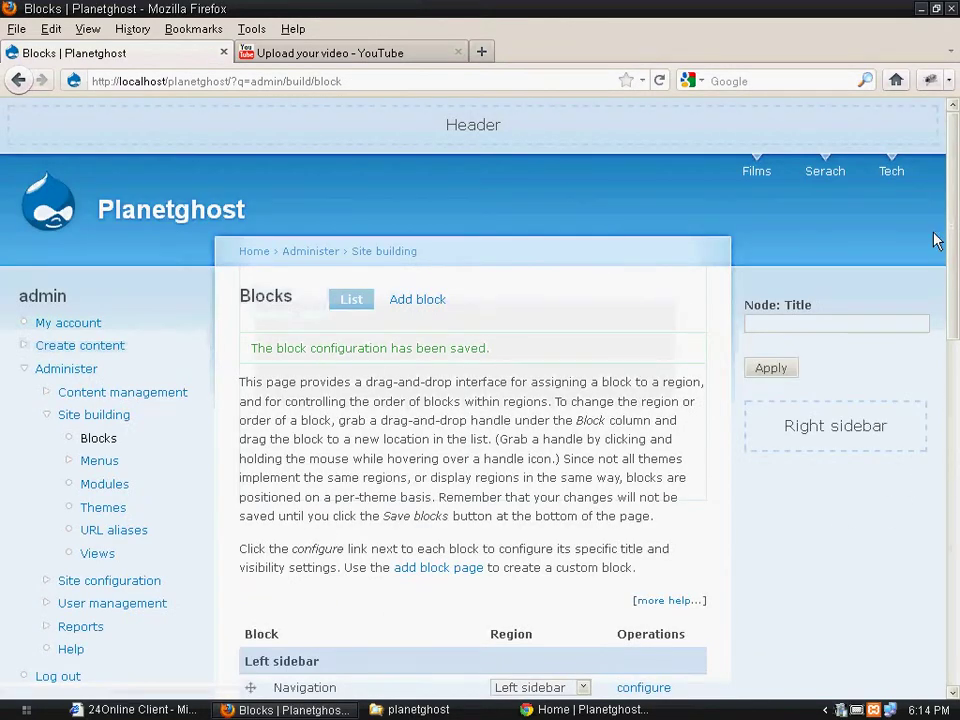
click(249, 253)
Step: Search the sidebar Node: Title field for Shakira and open the Shakira article from the results
click(789, 277)
click(789, 277)
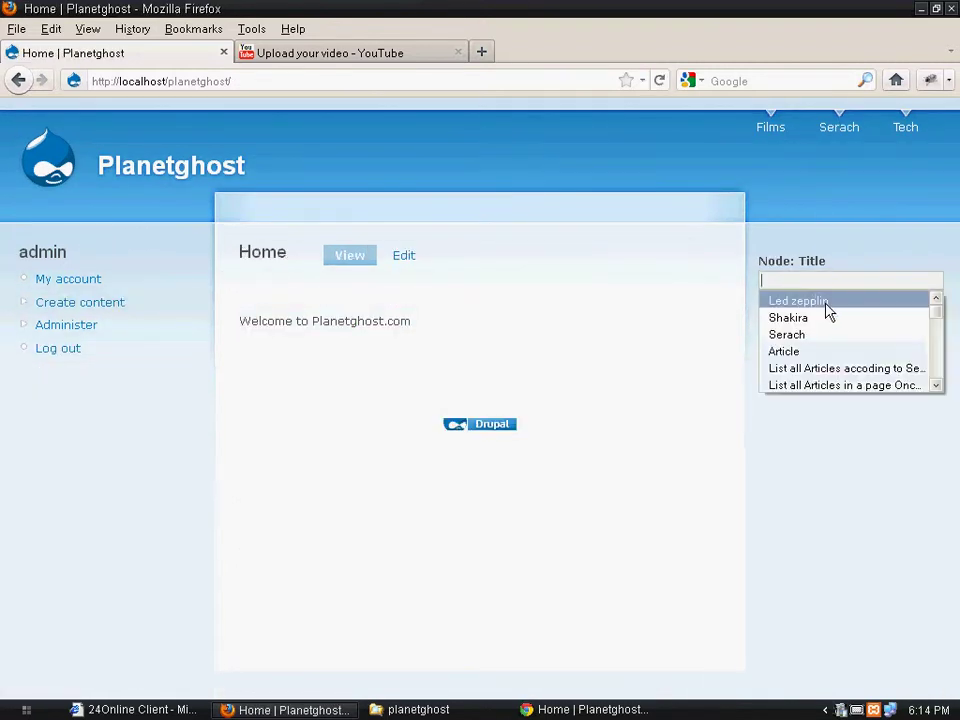
click(833, 325)
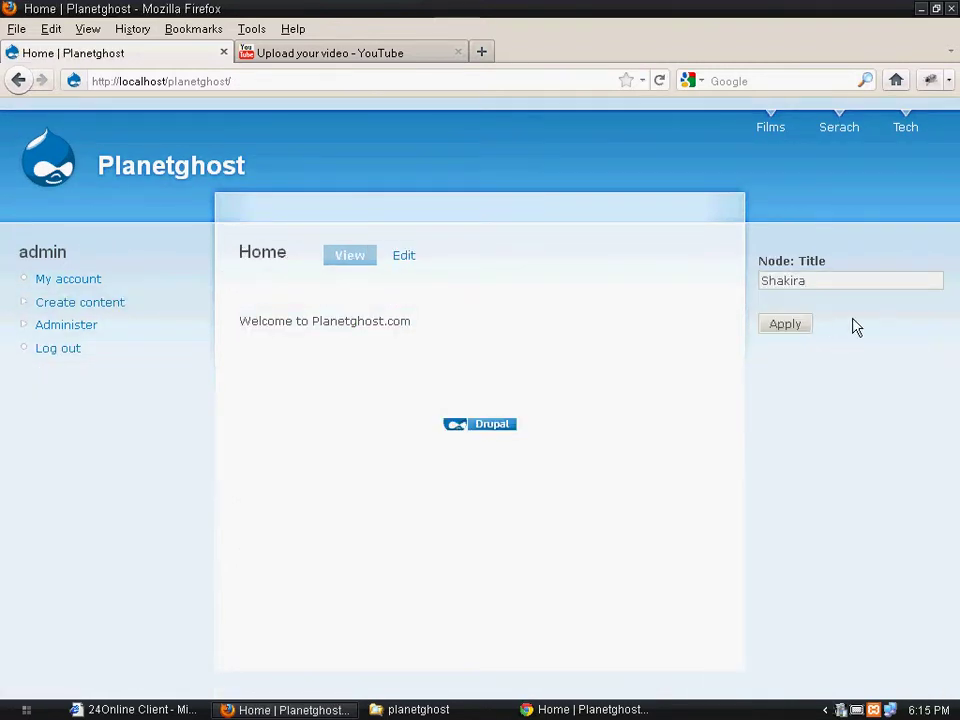
click(798, 331)
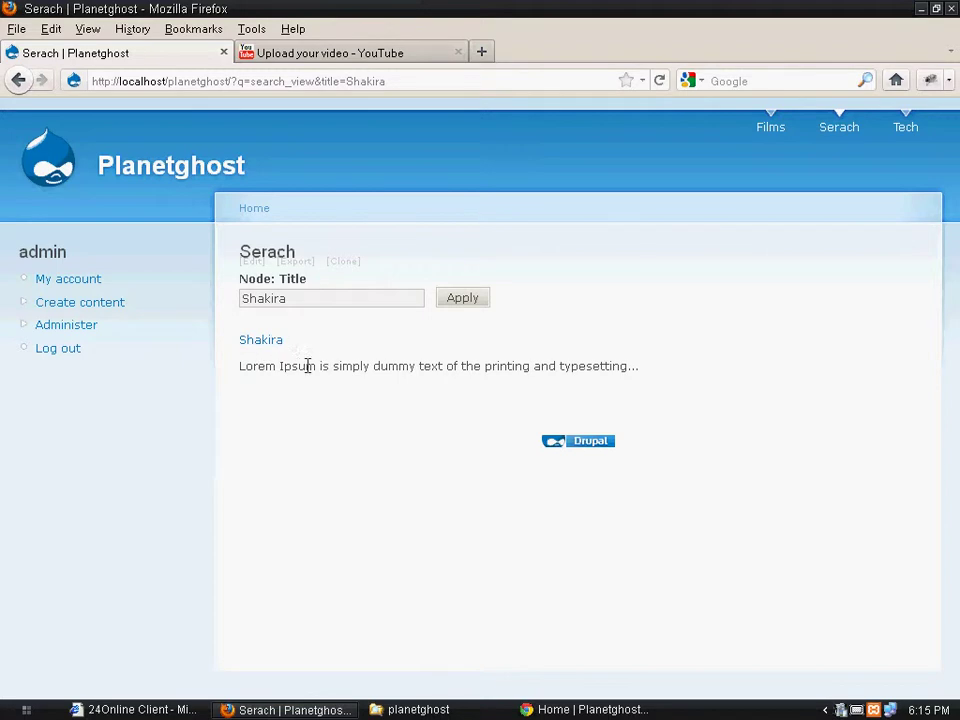
drag(298, 366, 529, 366)
double_click(302, 296)
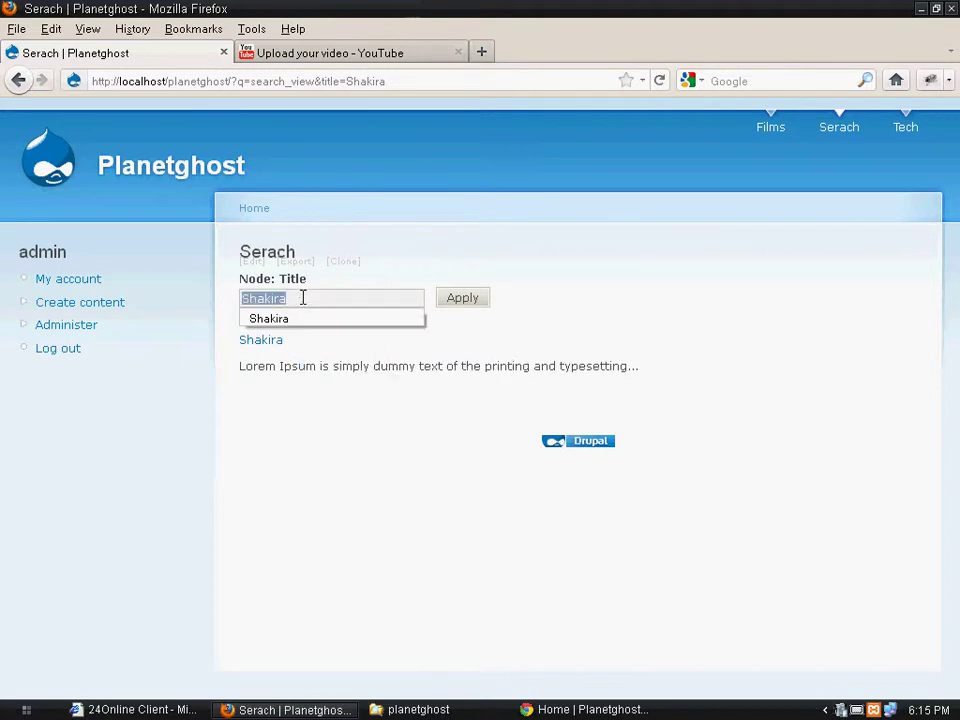
click(493, 335)
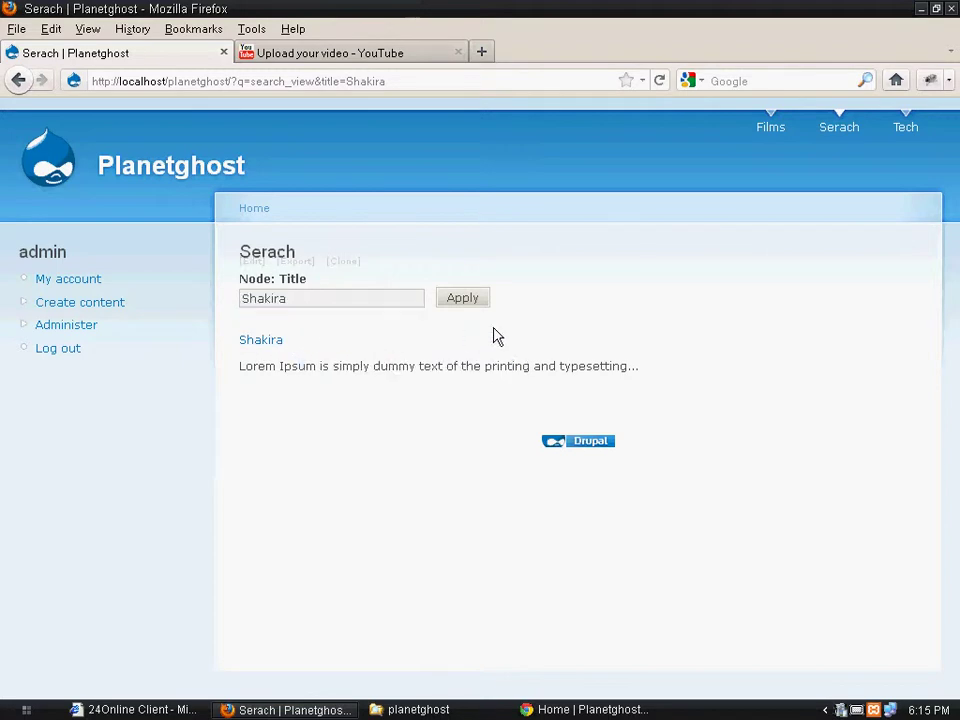
click(258, 344)
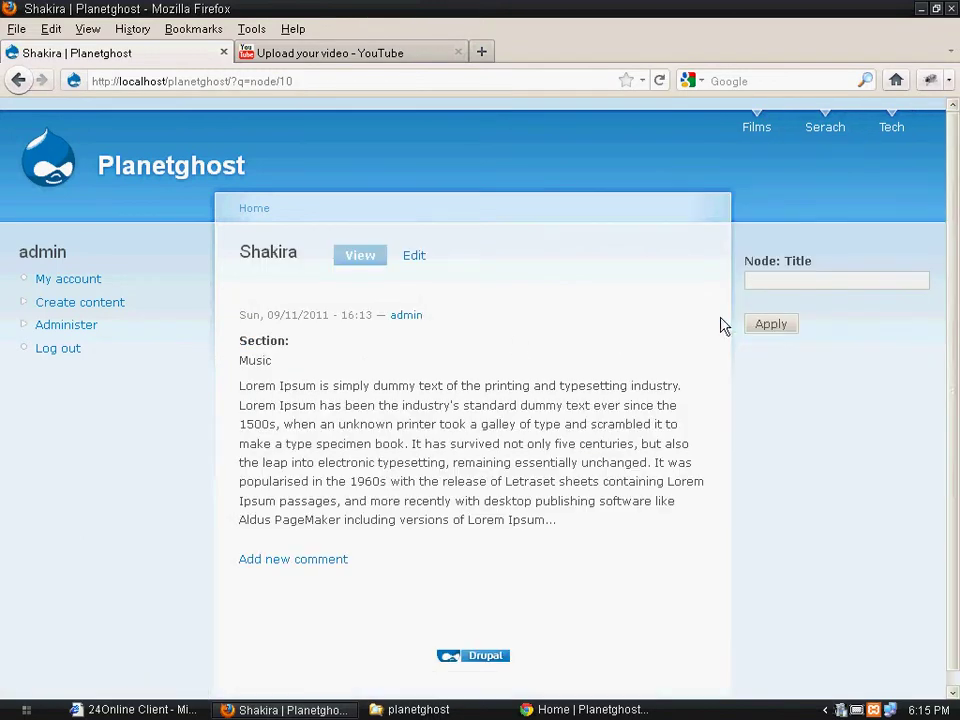
Step: Run a sidebar title search for Led zepplin, then return to the Home page
double_click(755, 282)
click(821, 303)
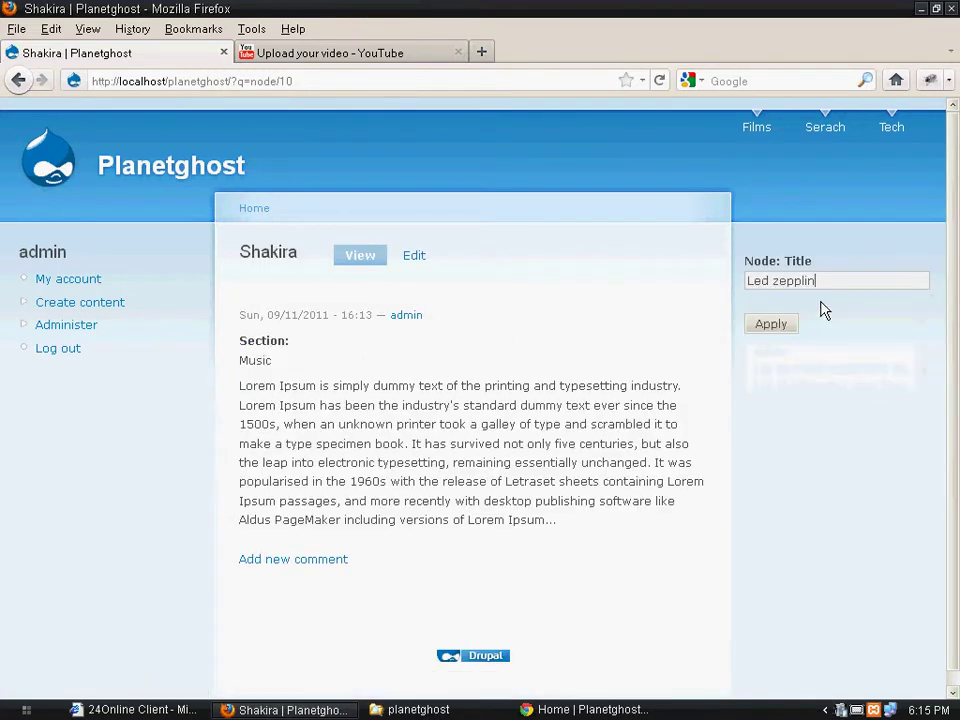
click(774, 331)
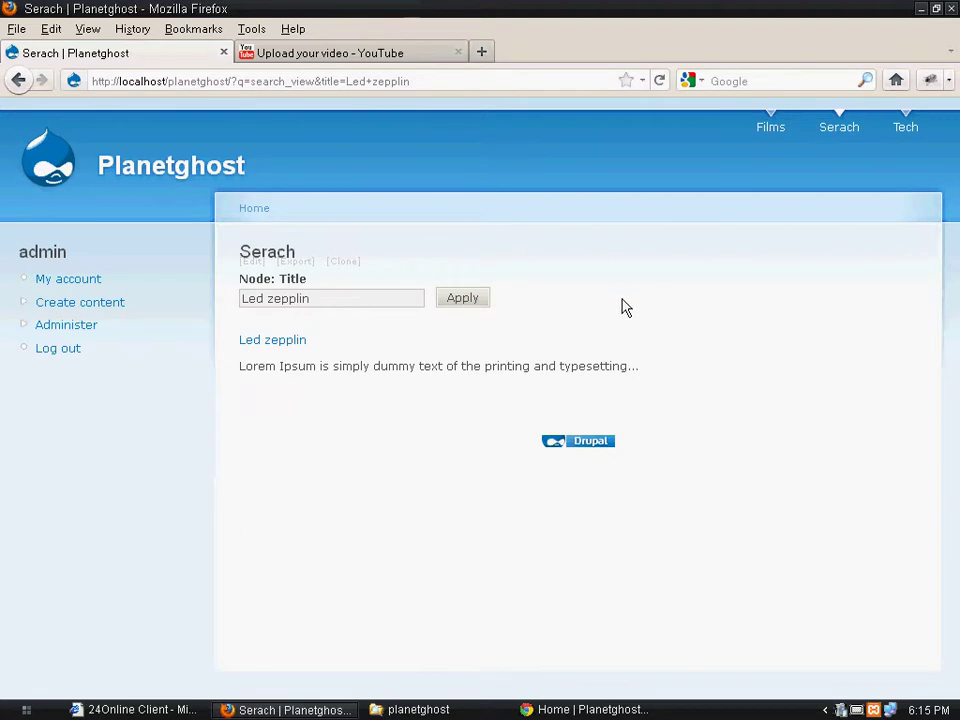
click(366, 298)
double_click(366, 298)
click(366, 298)
click(403, 266)
click(254, 209)
click(769, 281)
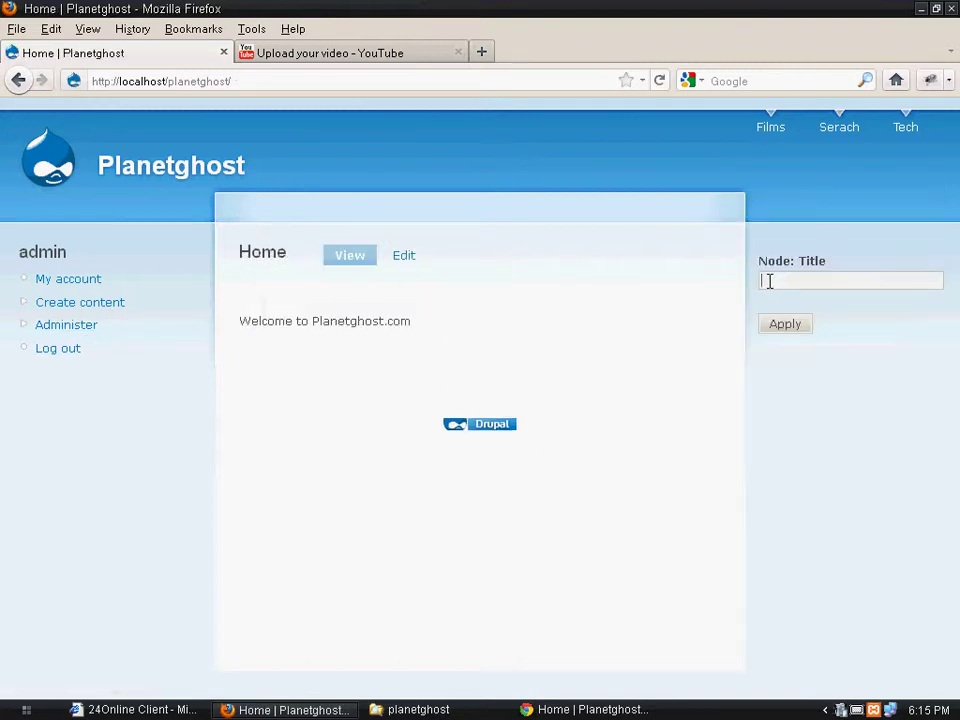
click(829, 282)
click(890, 257)
click(884, 279)
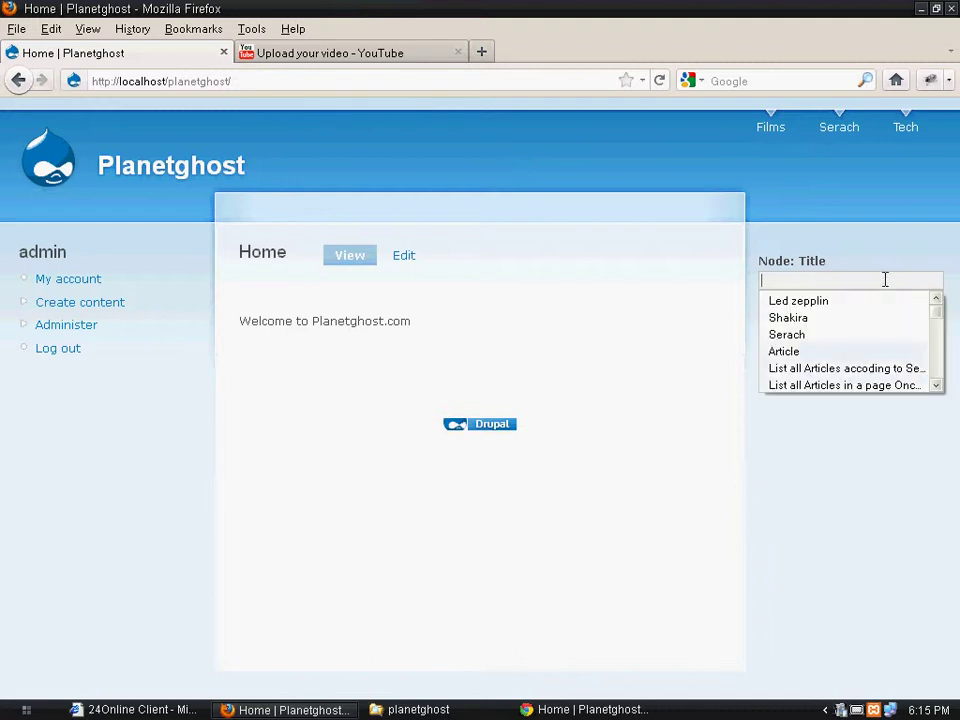
click(885, 280)
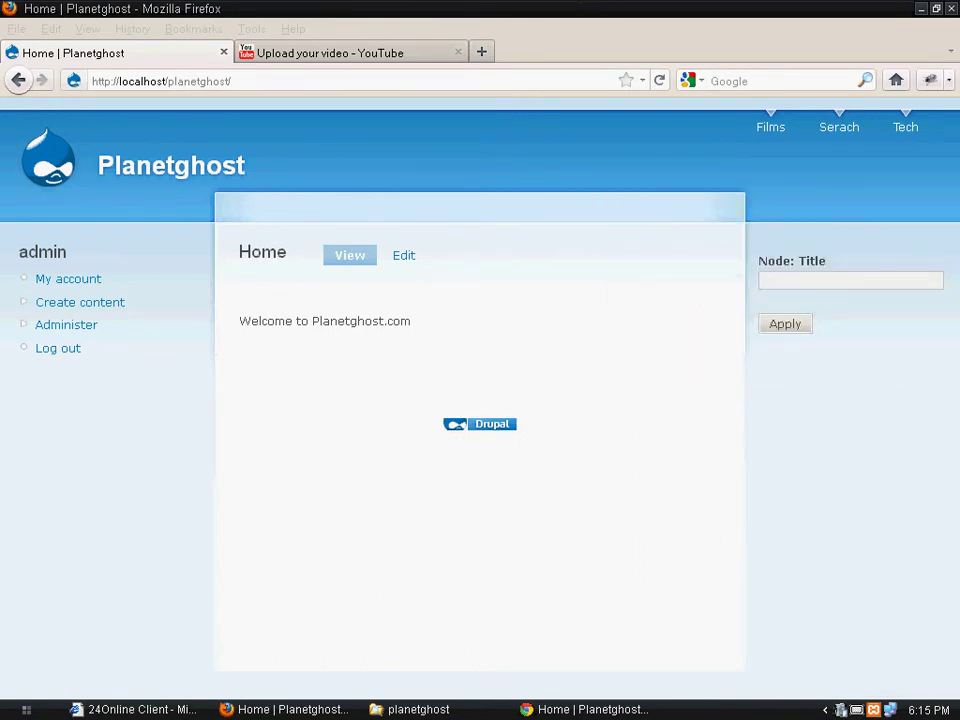
click(800, 280)
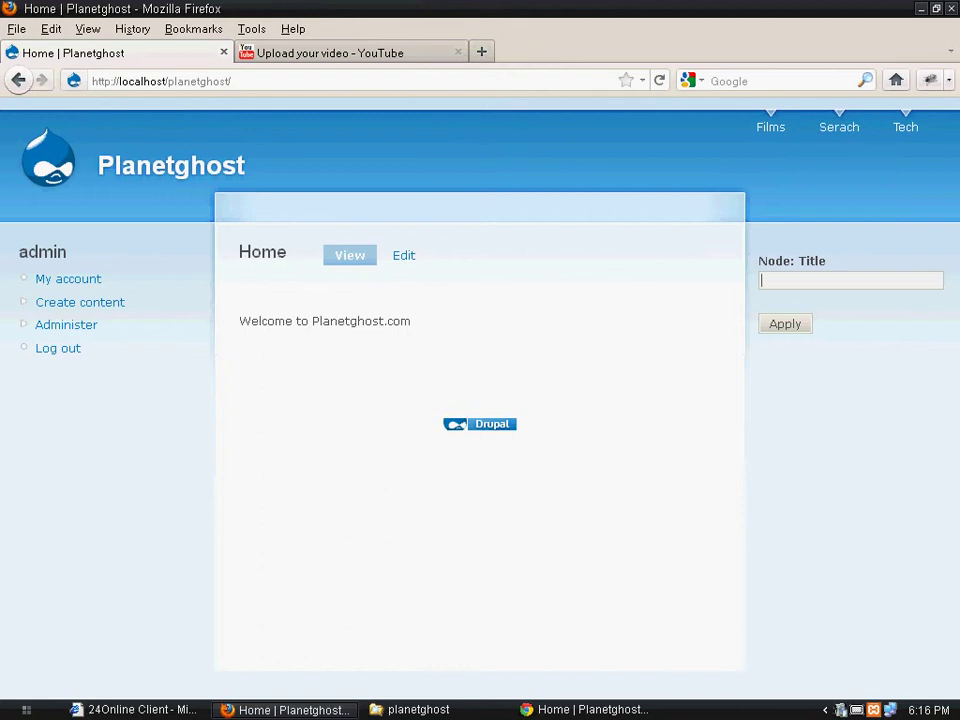
click(839, 127)
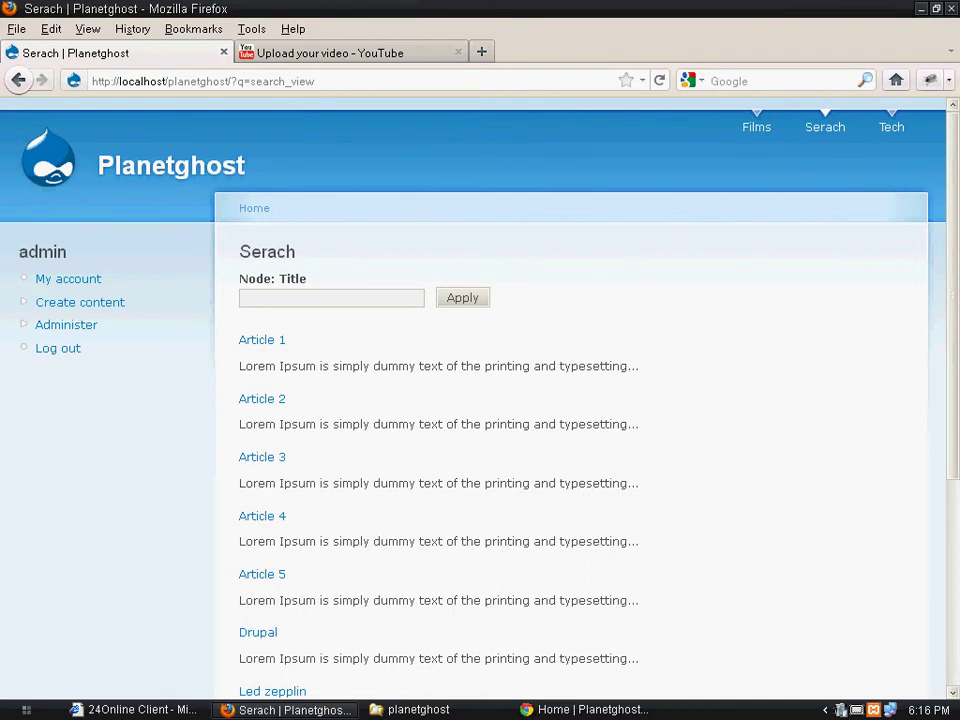
Step: Open the Search view for editing and switch between its Page and Search displays
click(250, 259)
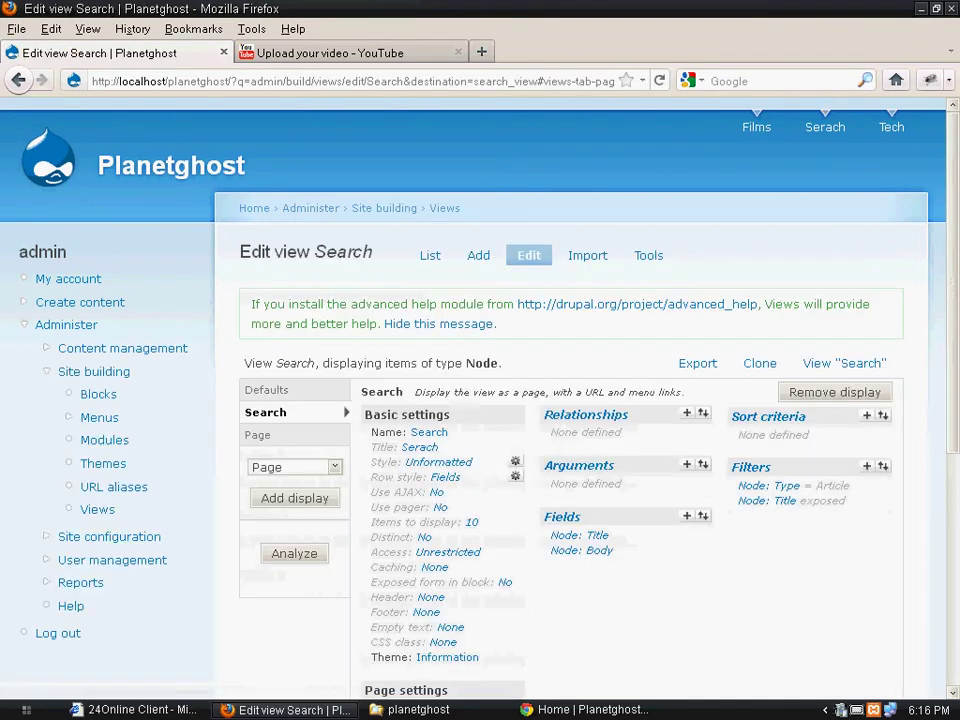
click(259, 435)
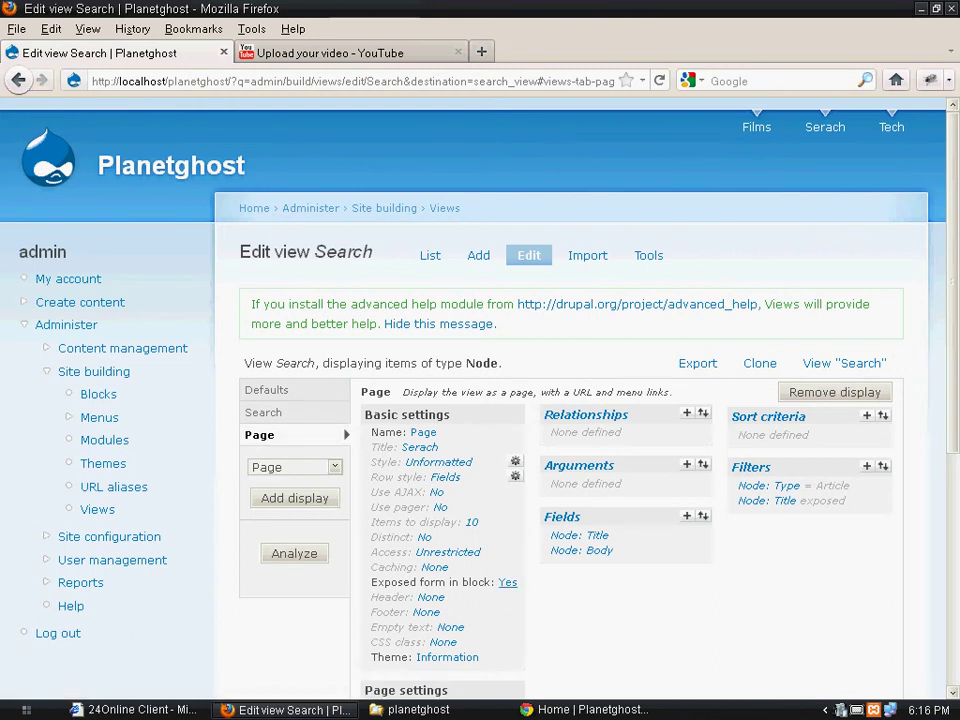
click(264, 412)
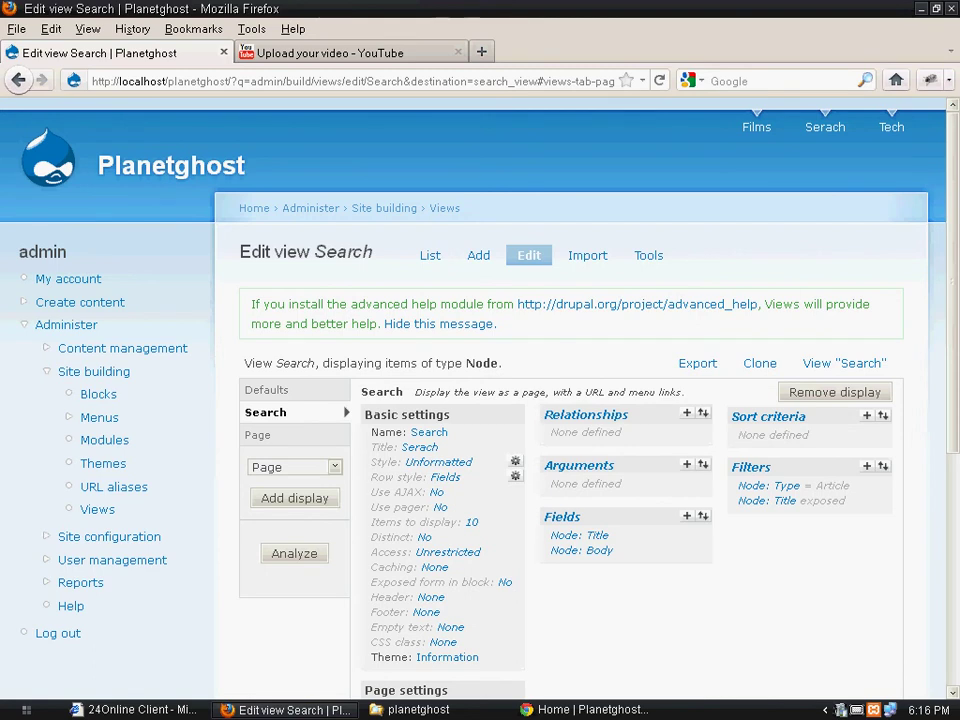
Step: Open the view's search_view page and scroll through all listed articles
click(844, 363)
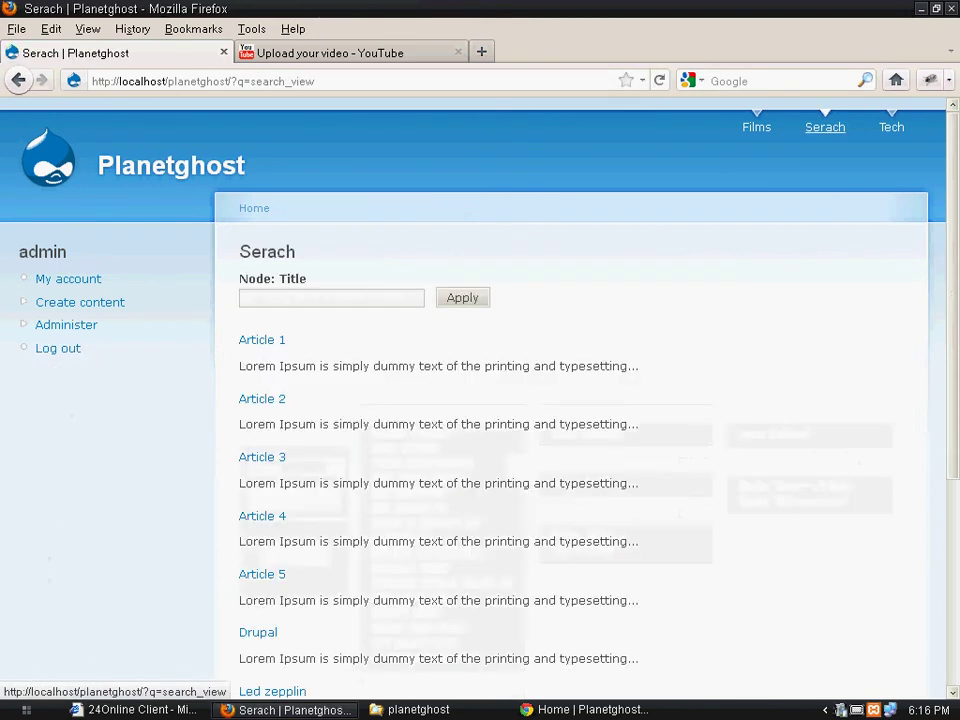
scroll(570, 400, down, 4)
scroll(570, 400, down, 2)
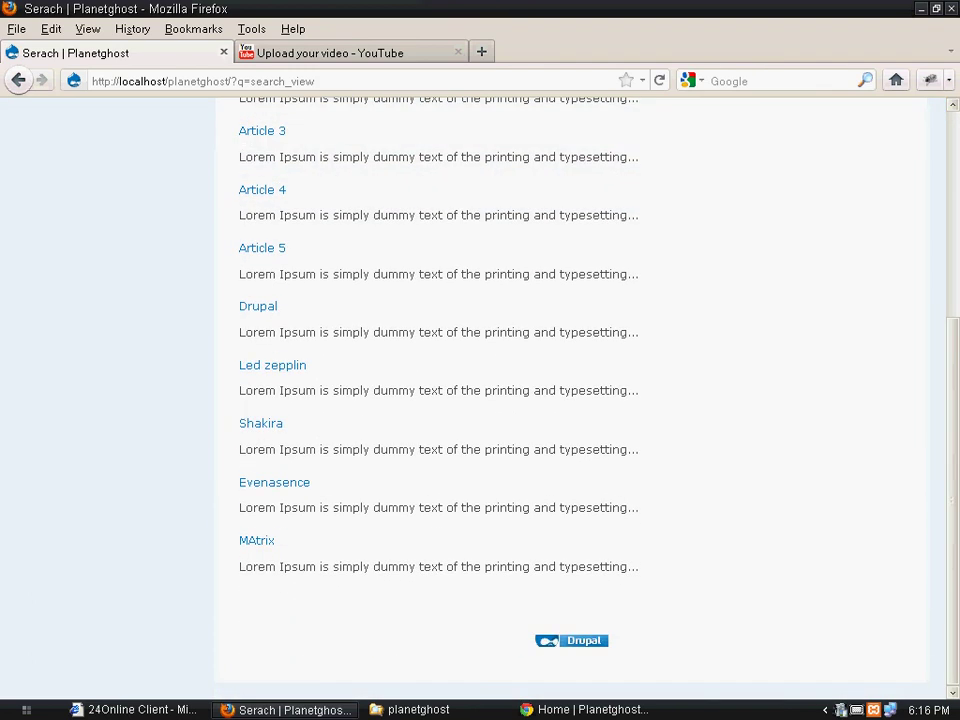